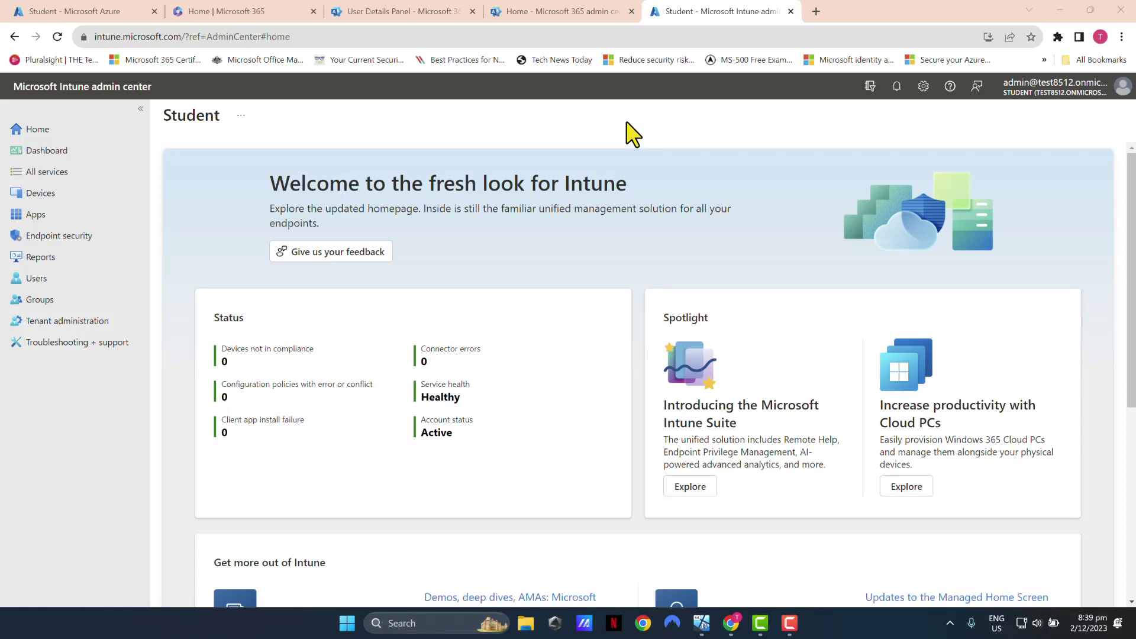
Check the Admin user's licences, confirming Microsoft 365 E3 with 22 of 25 still available
left_click(426, 13)
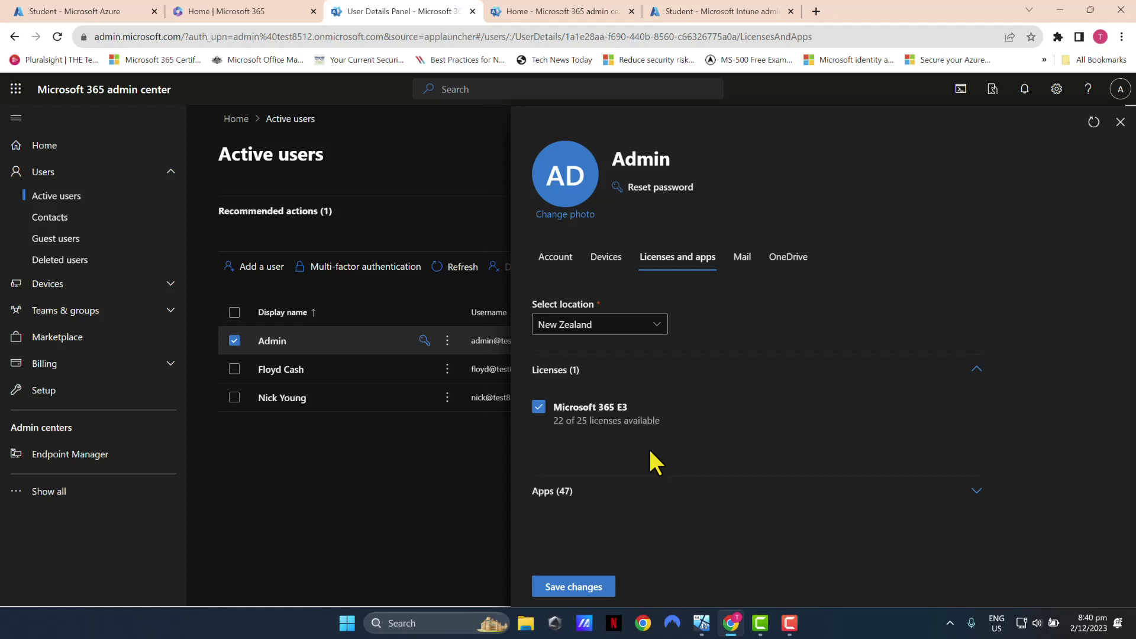
View Intune's Windows devices to confirm WINPRO118512 is compliant, then return to Microsoft 365 home
left_click(583, 10)
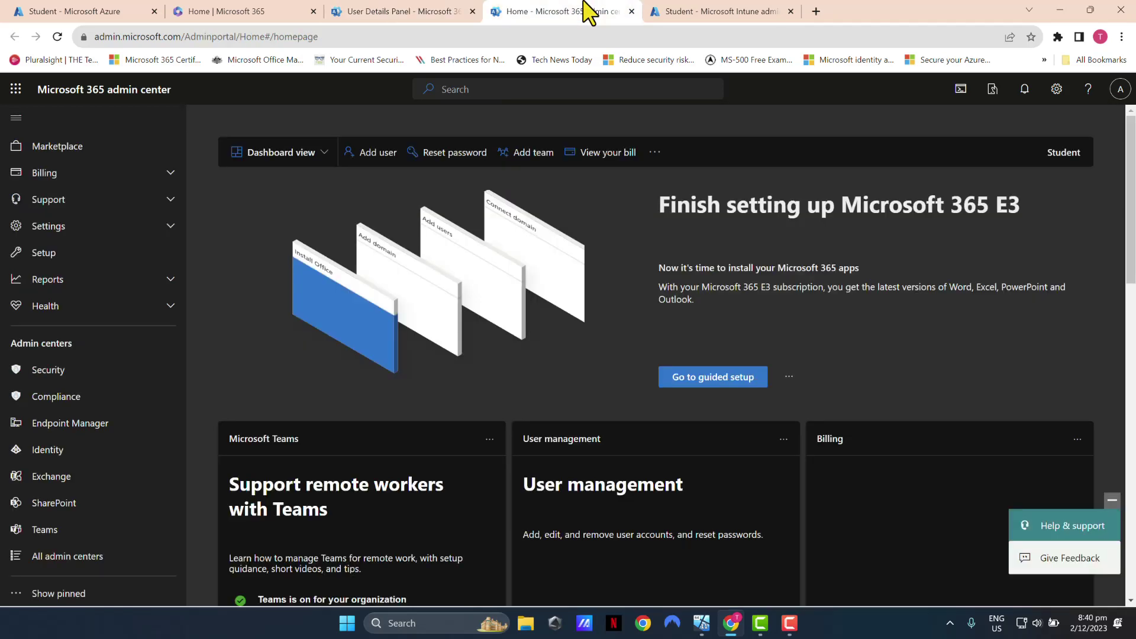
left_click(734, 11)
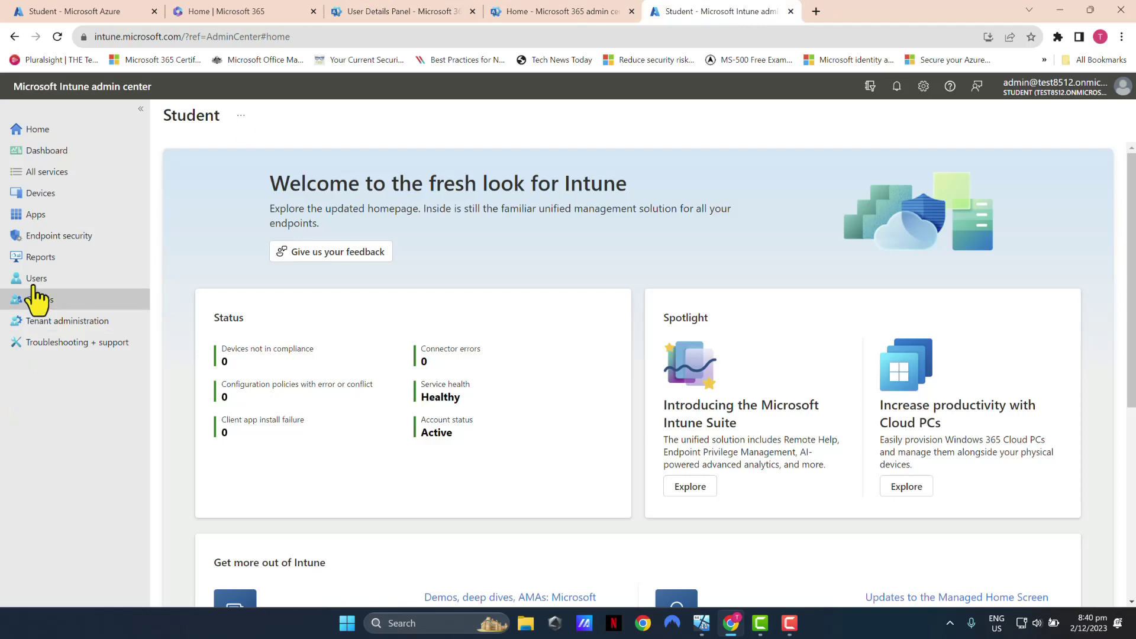
left_click(51, 197)
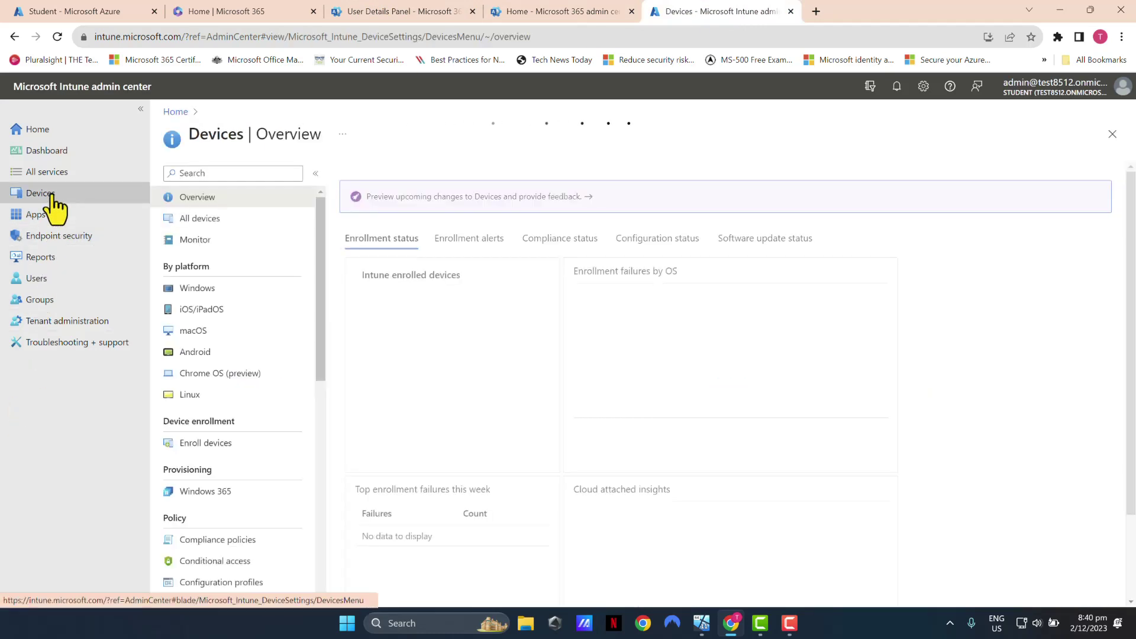
left_click(202, 288)
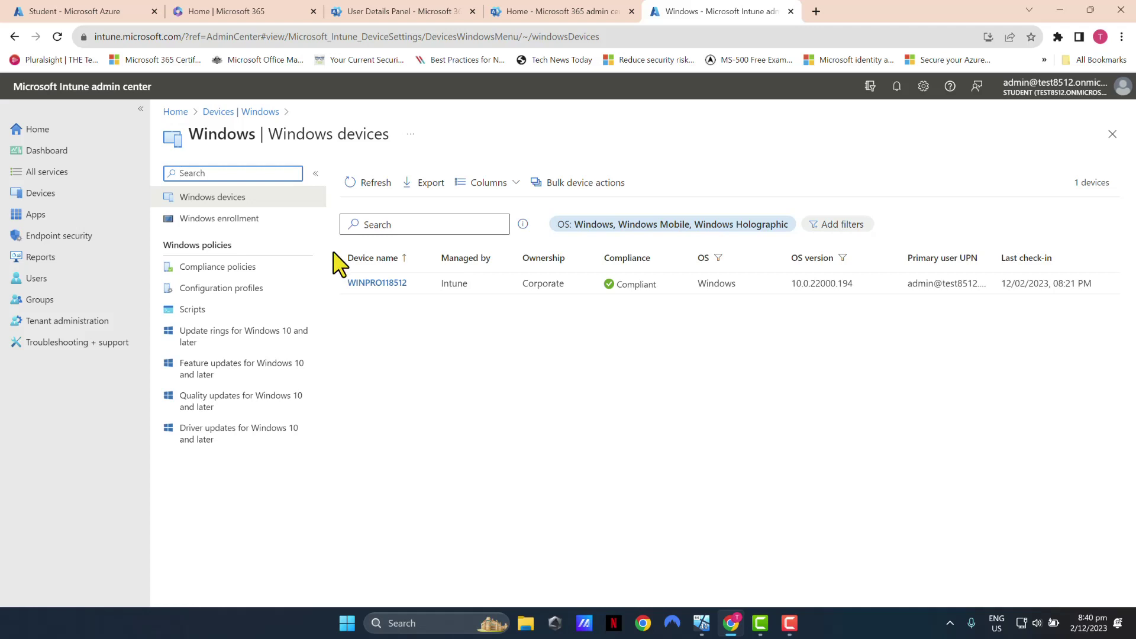
left_click(224, 11)
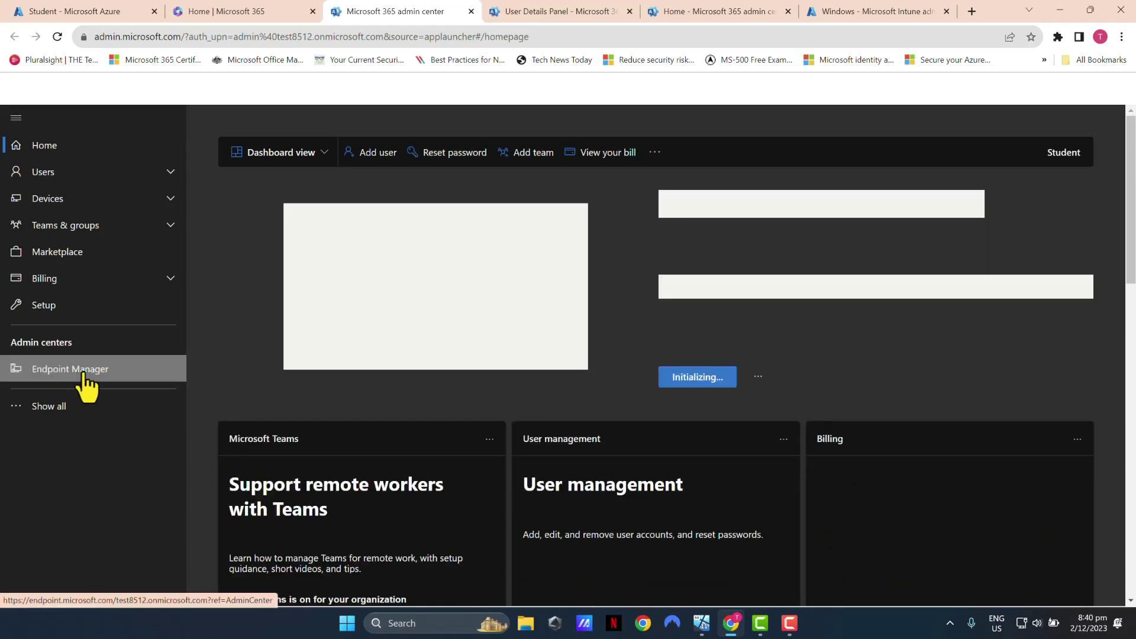
Launch Intune via Endpoint Manager and show the All apps list, which is empty
left_click(76, 372)
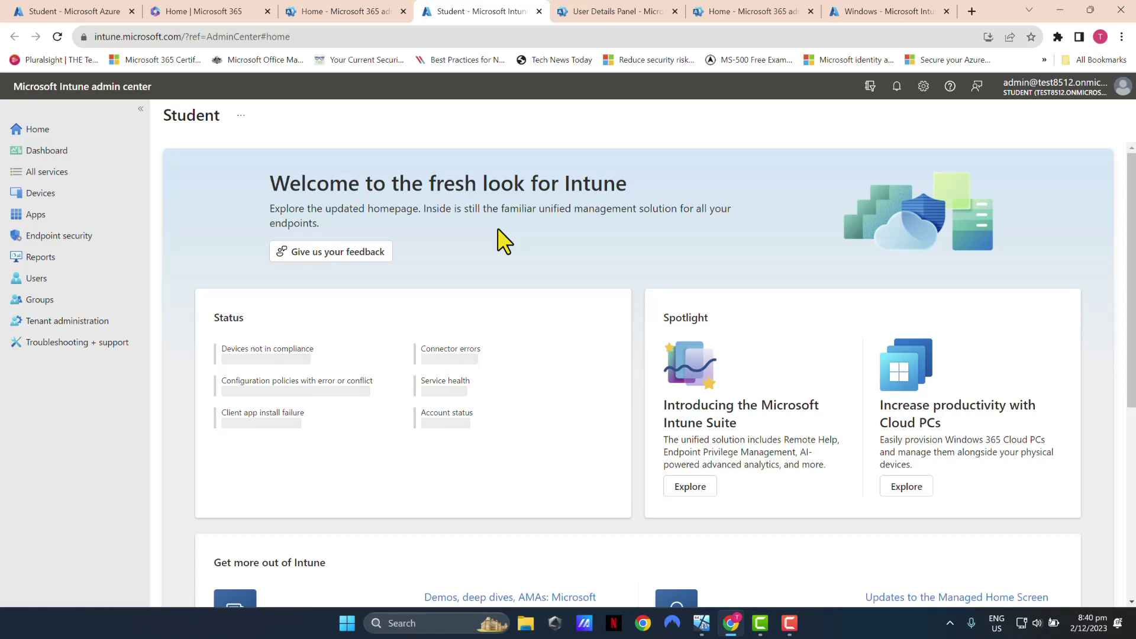
left_click(35, 216)
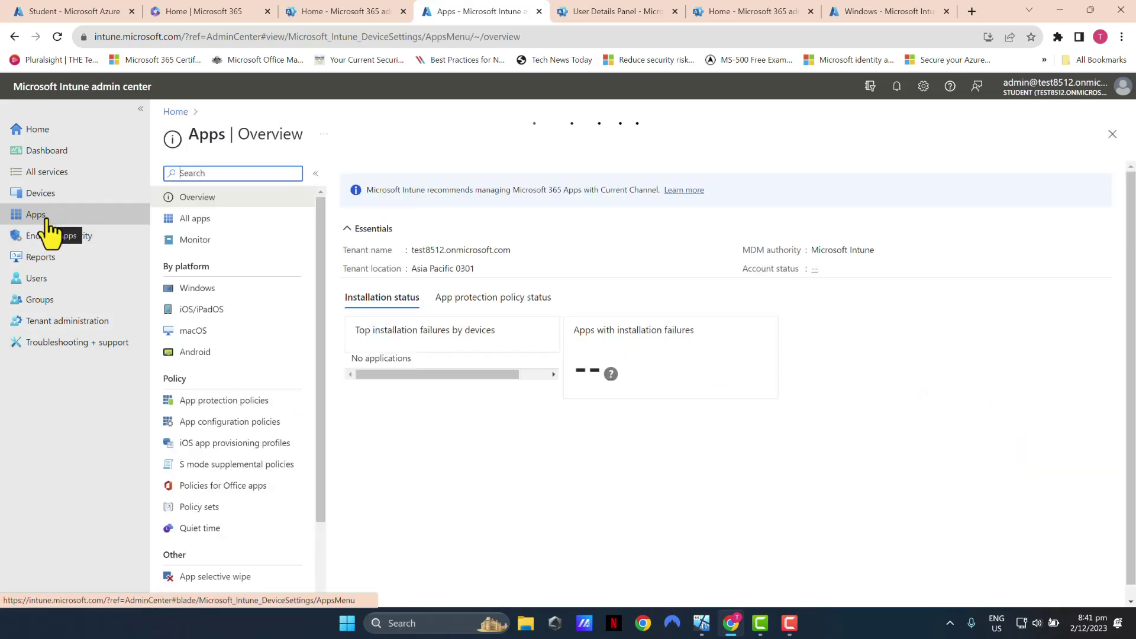
left_click(204, 218)
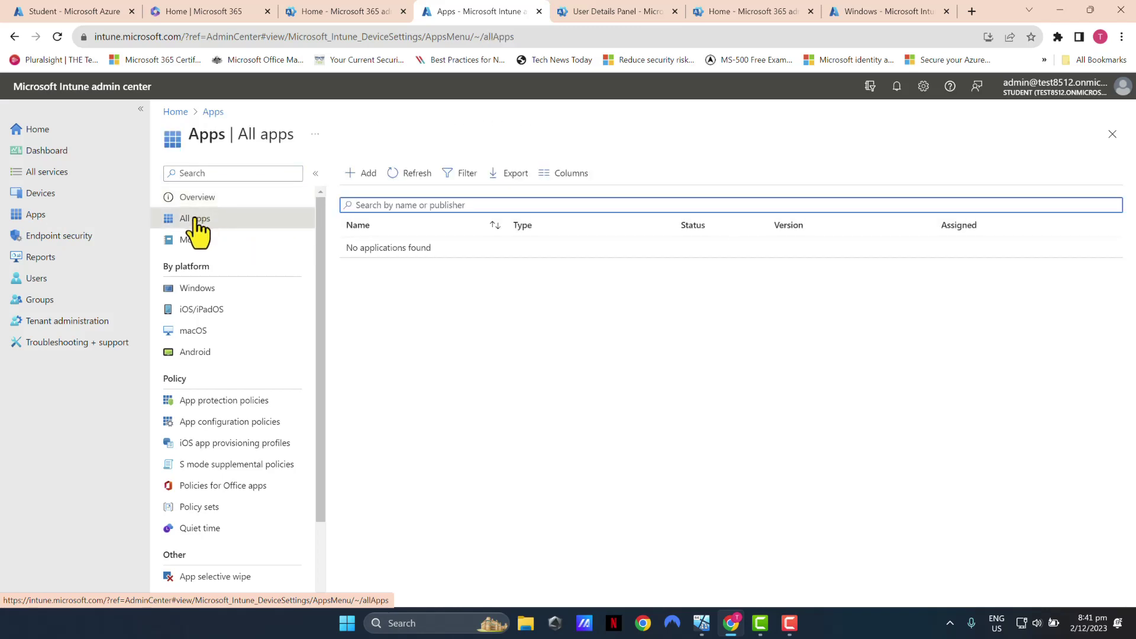
Add a new app of type Microsoft 365 Apps for Windows 10 and later
left_click(359, 178)
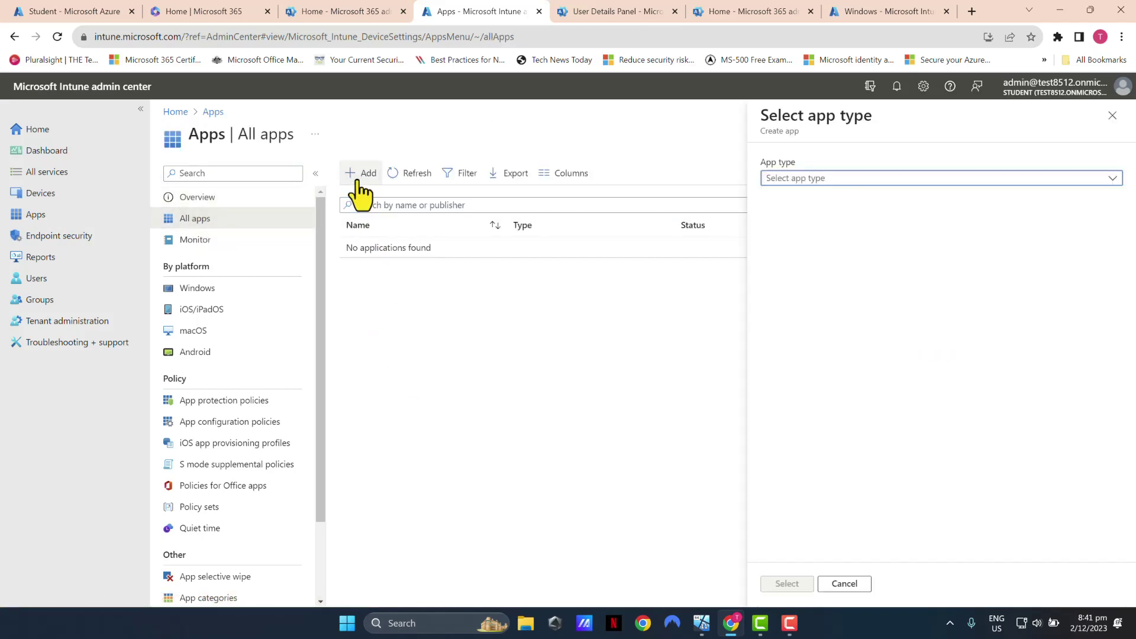
left_click(821, 180)
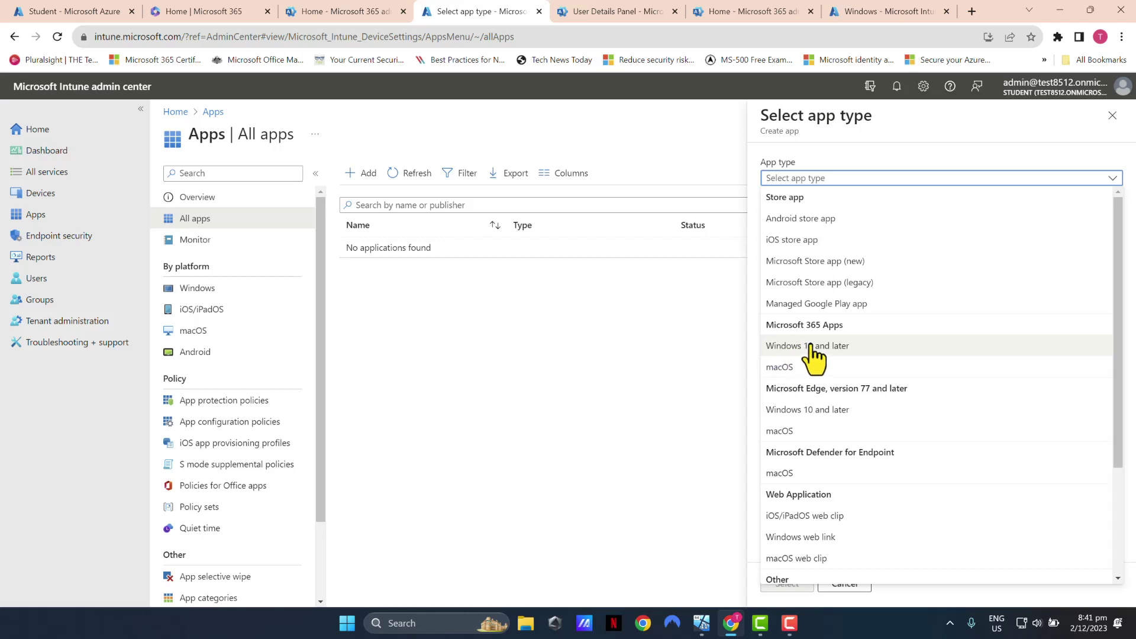
left_click(833, 352)
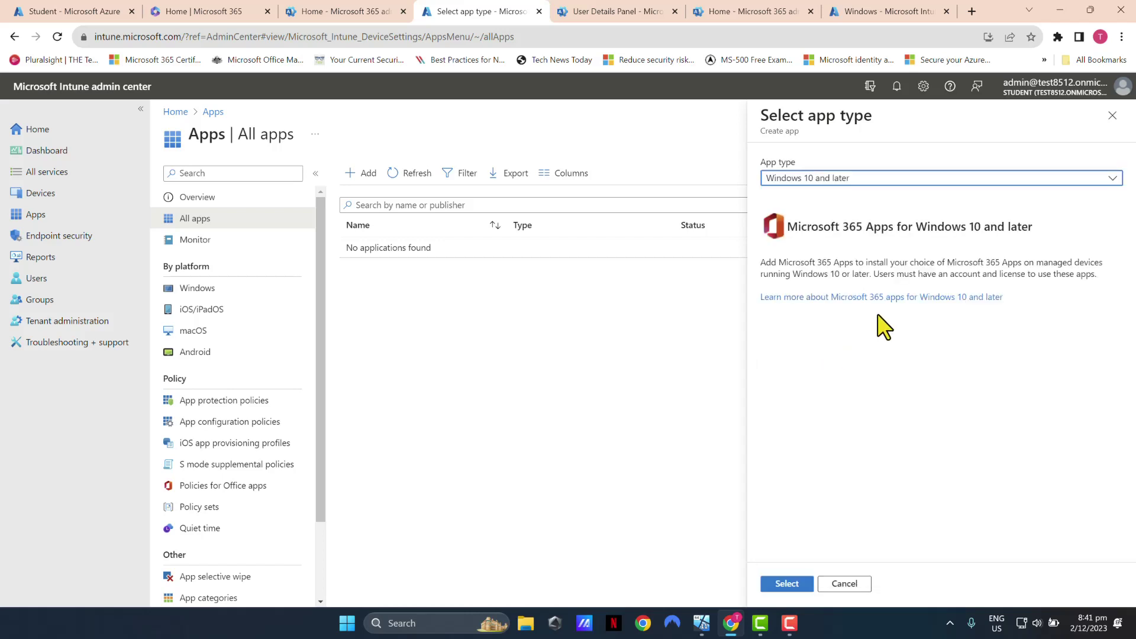
left_click(791, 583)
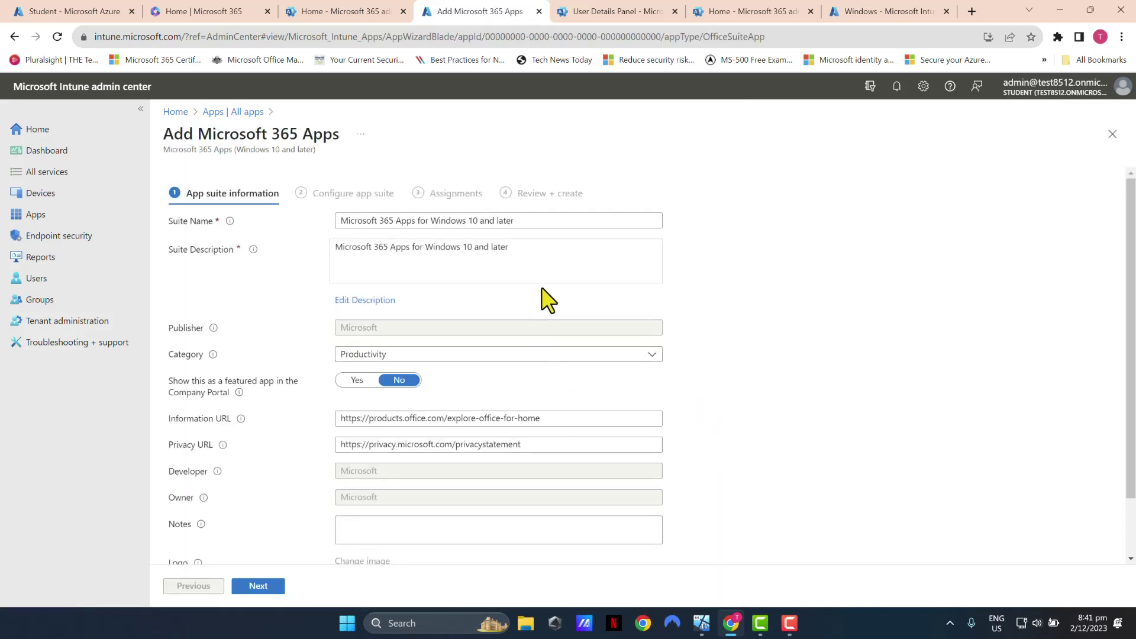
Review the prefilled suite name, description, Microsoft publisher and privacy URLs, leaving all defaults
left_click(560, 227)
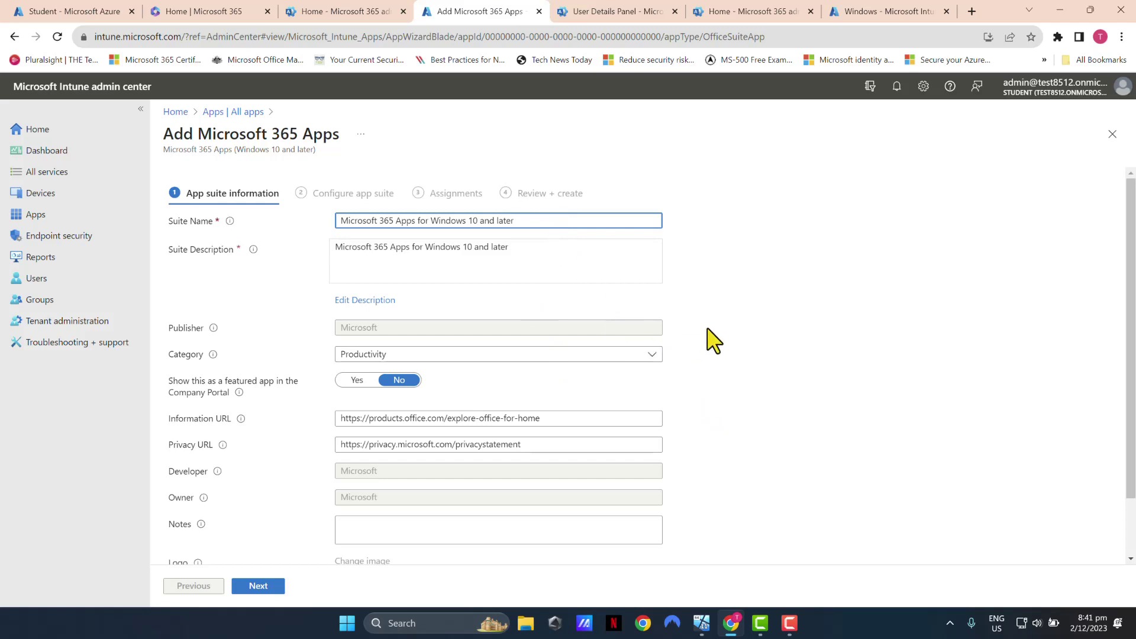
left_click(768, 295)
scroll(771, 296, "down", 1)
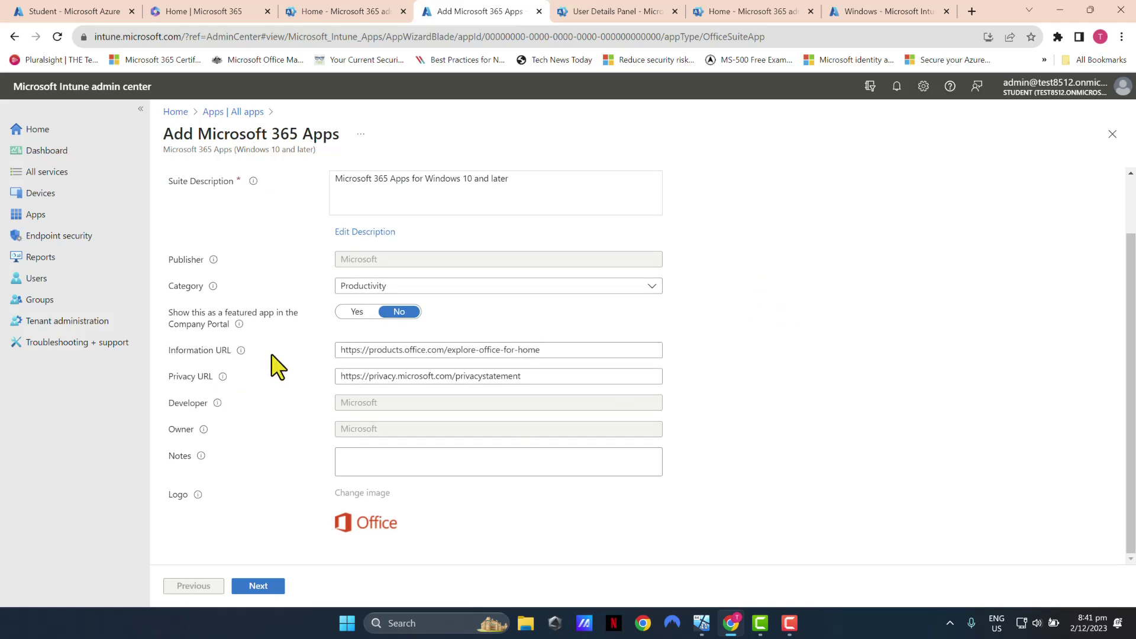
scroll(290, 349, "up", 1)
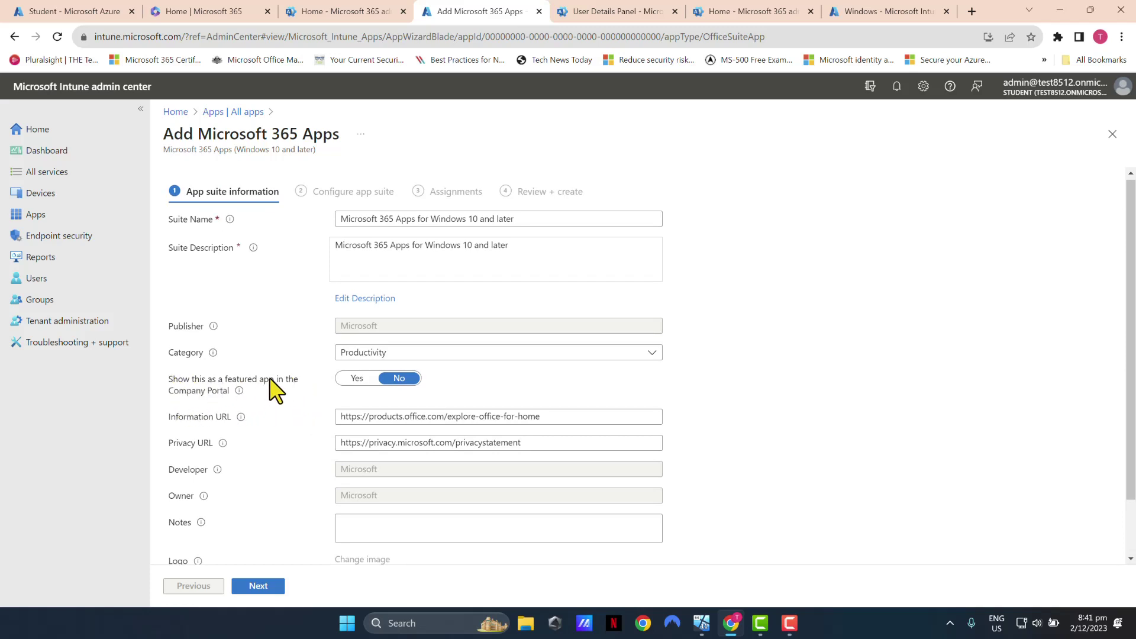
mouse_move(239, 393)
scroll(815, 409, "down", 1)
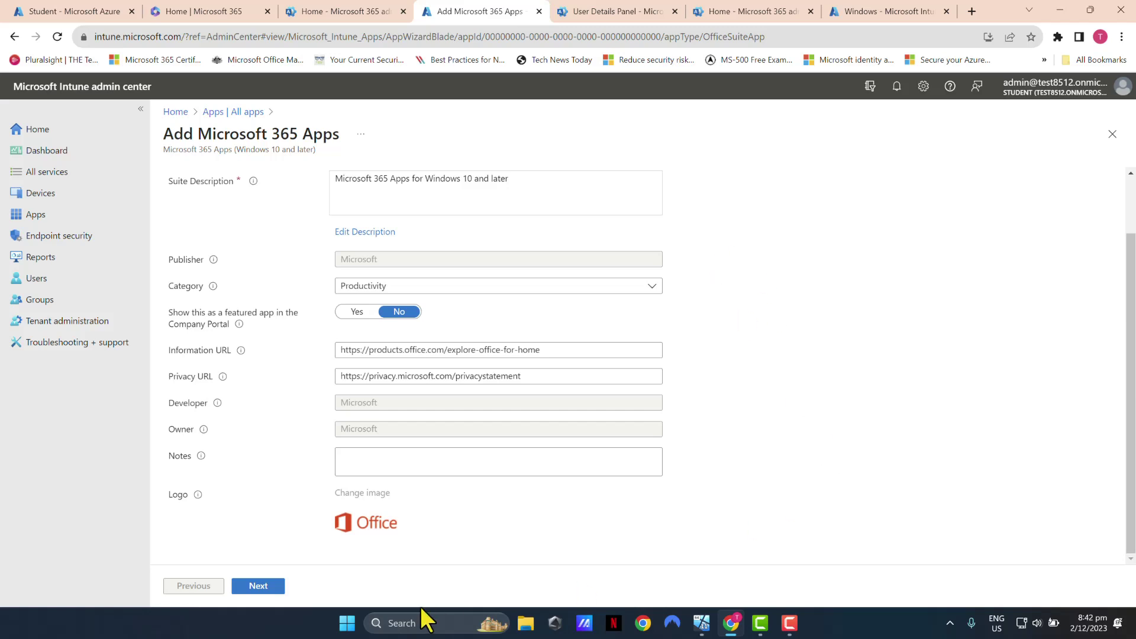
On Configure app suite, try the Enter XML data format, then revert to Configuration designer
left_click(259, 588)
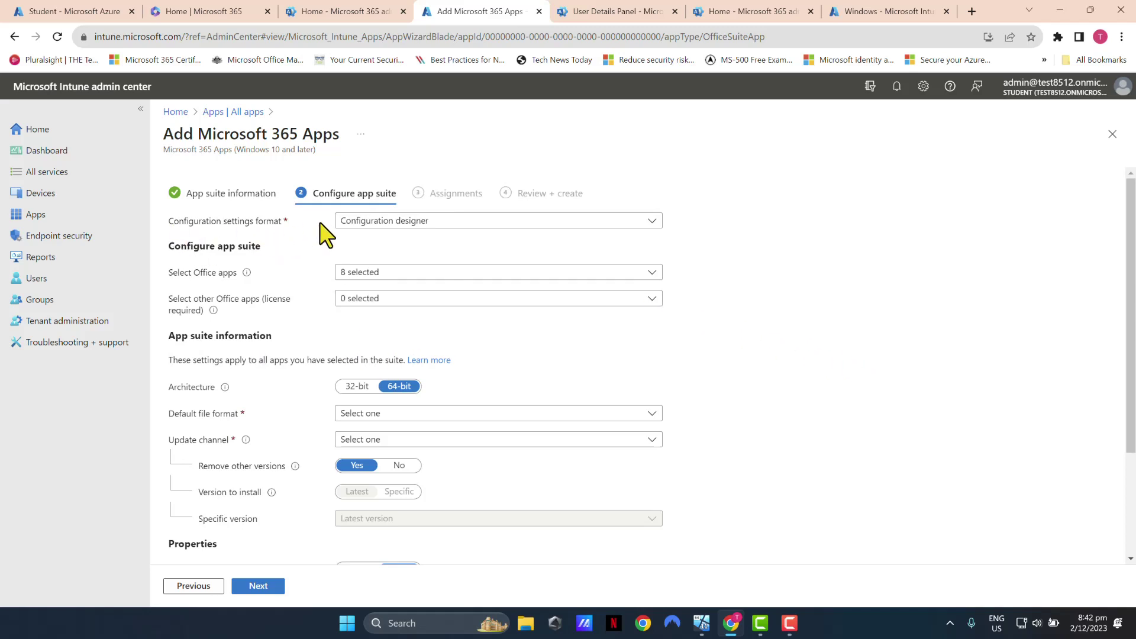
left_click(406, 223)
left_click(407, 222)
left_click(408, 225)
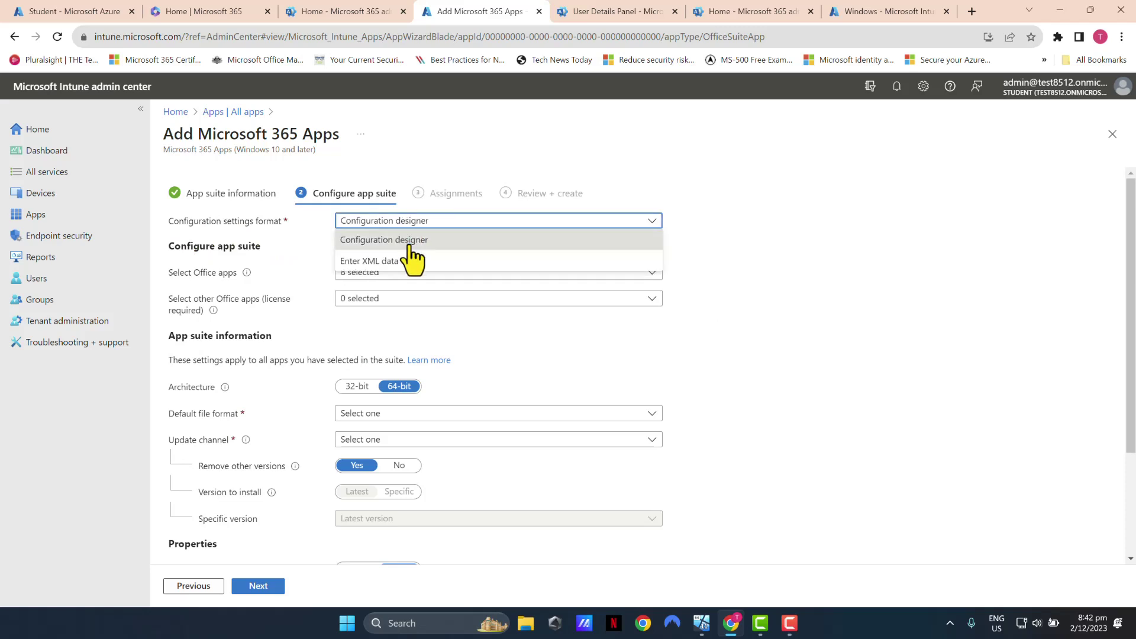
left_click(377, 263)
left_click(217, 317)
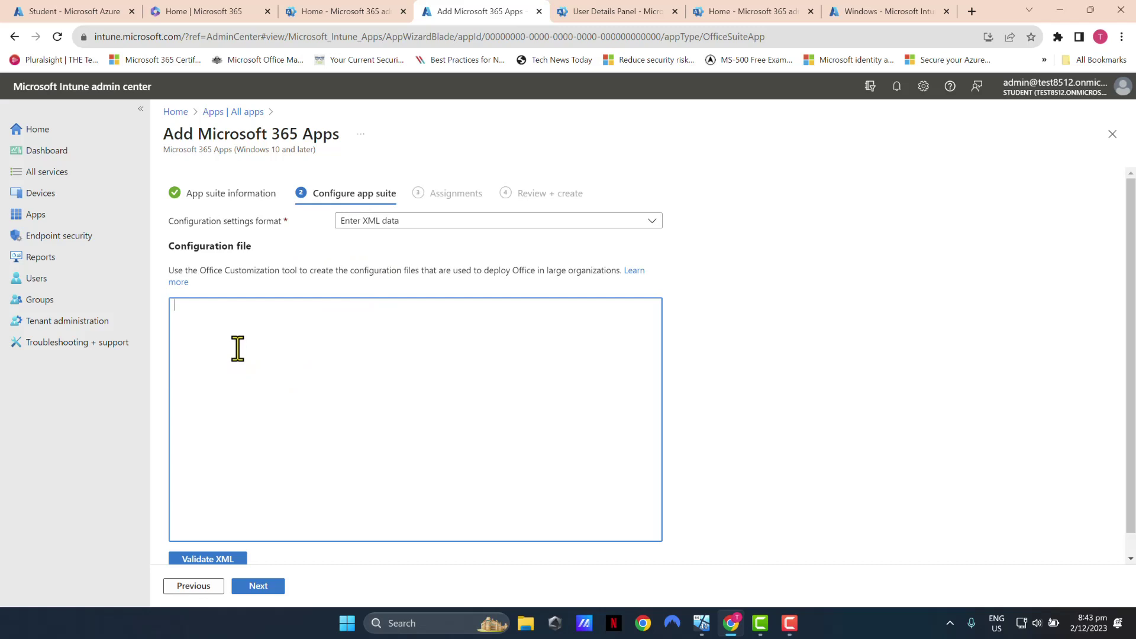
left_click(387, 223)
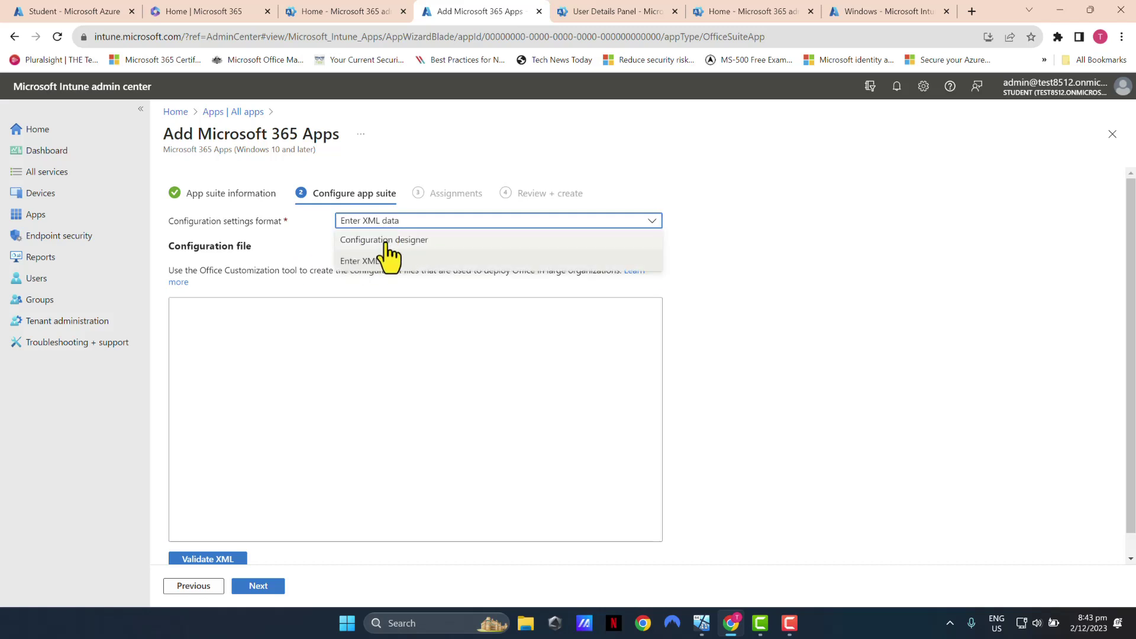
left_click(372, 242)
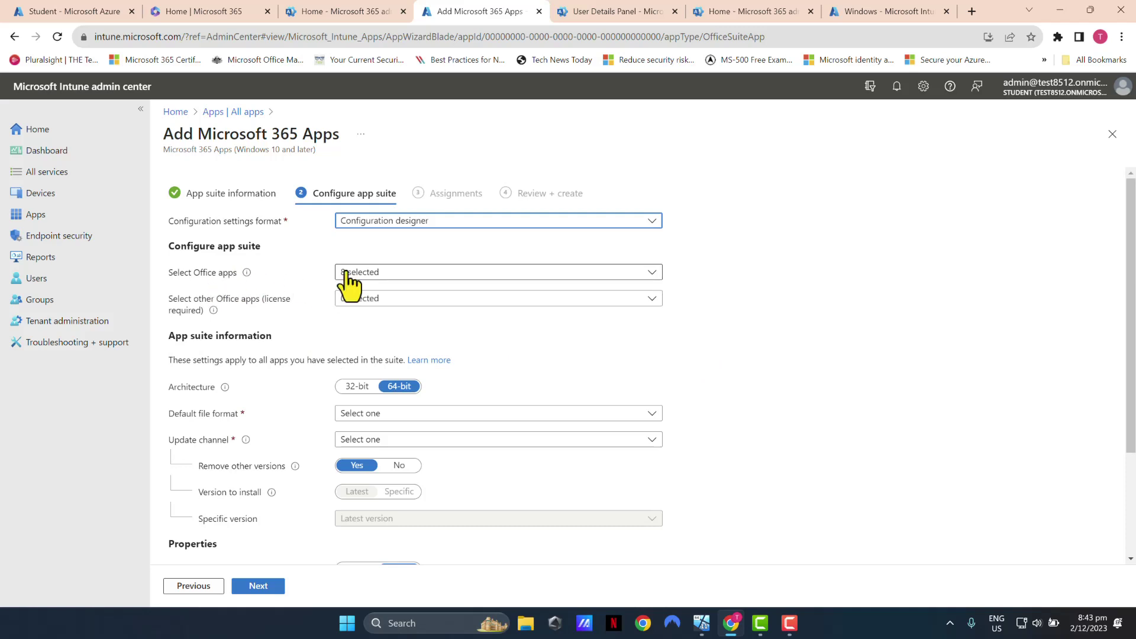
left_click(372, 272)
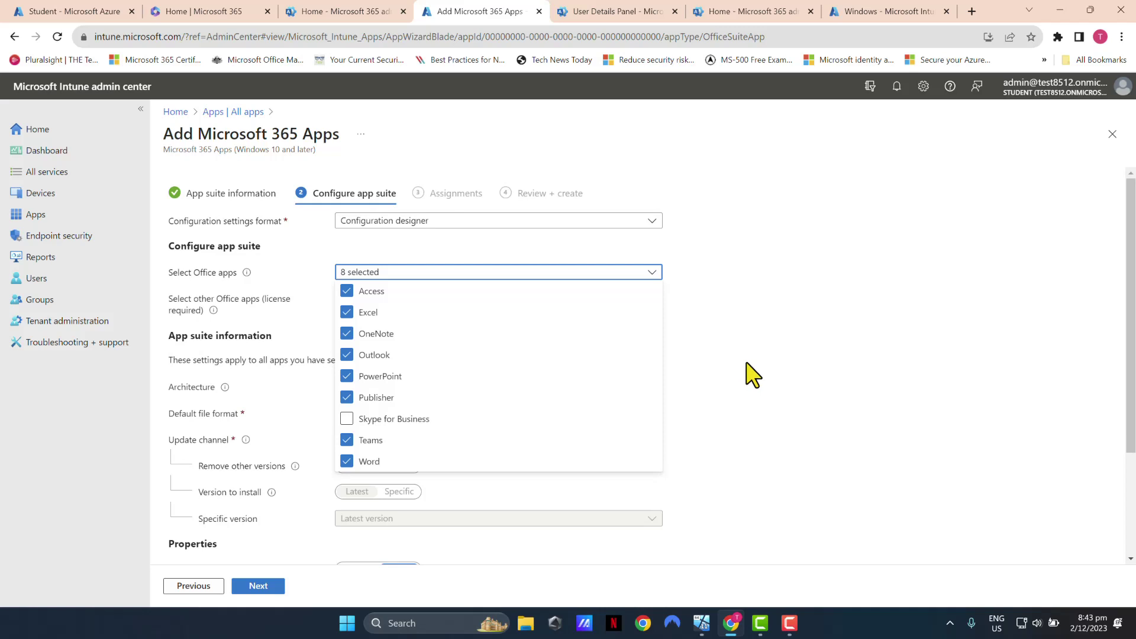
left_click(856, 314)
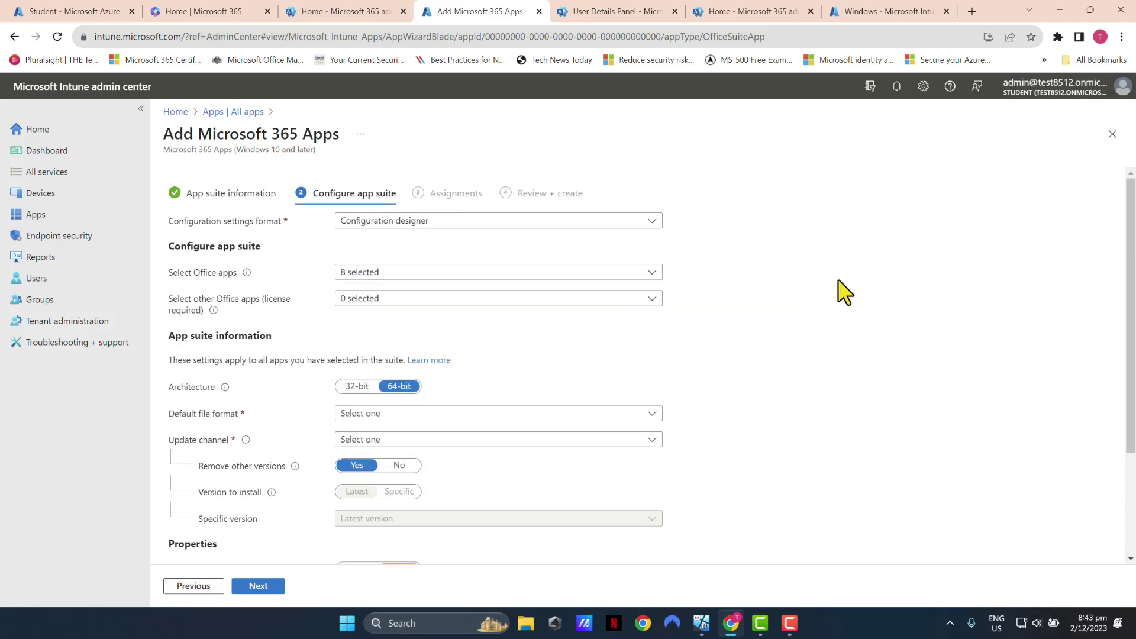
scroll(240, 308, "down", 1)
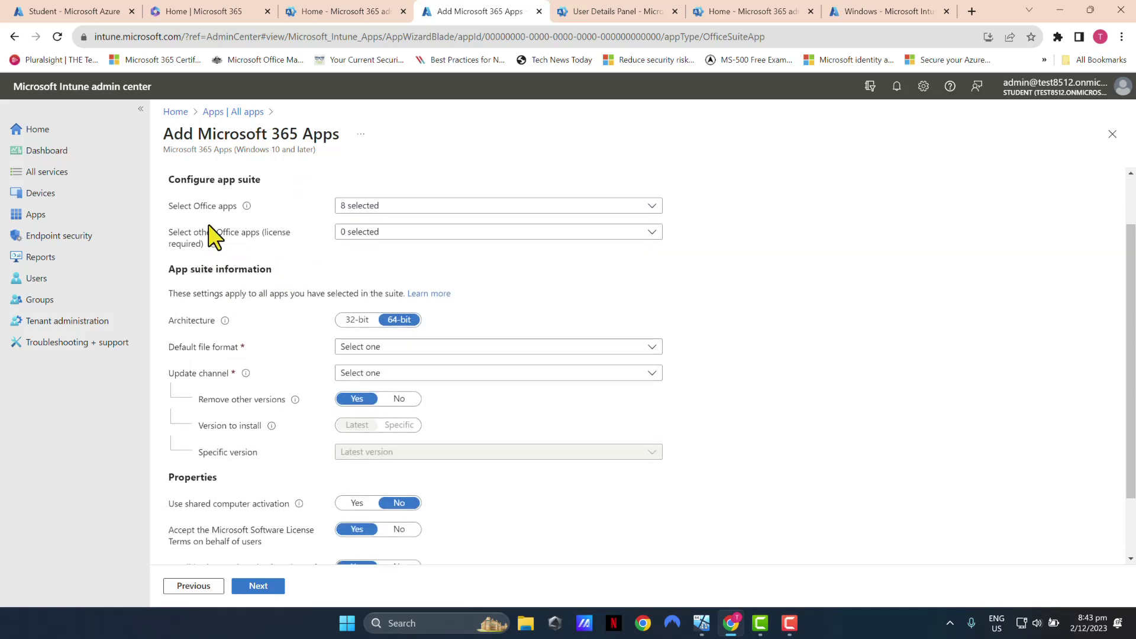
left_click(386, 233)
left_click(403, 273)
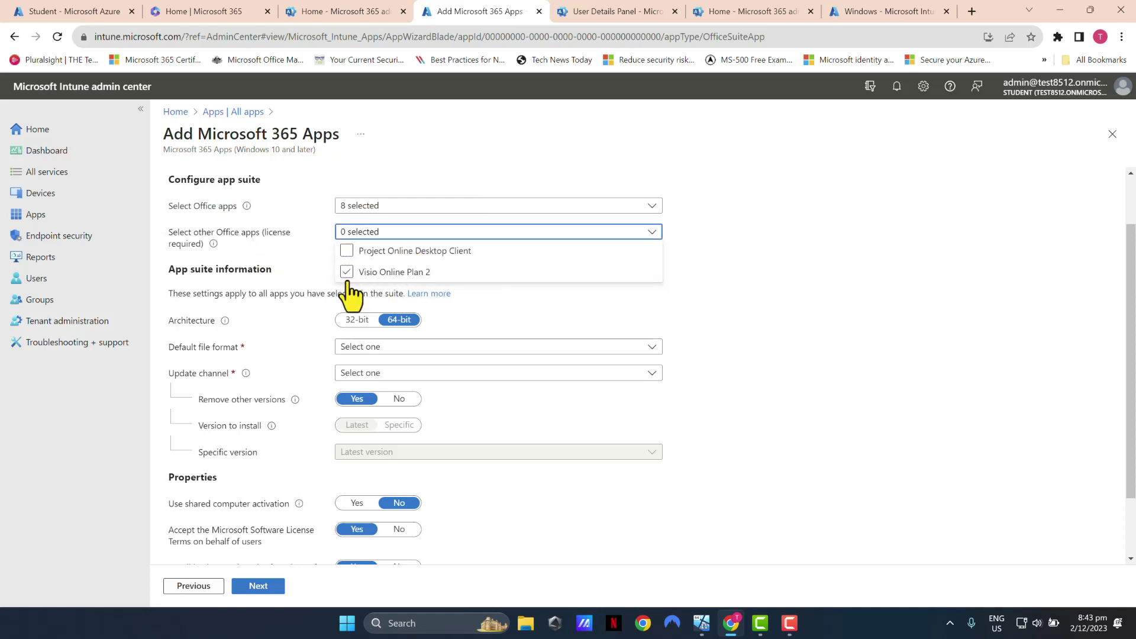
left_click(348, 251)
left_click(349, 266)
left_click(817, 256)
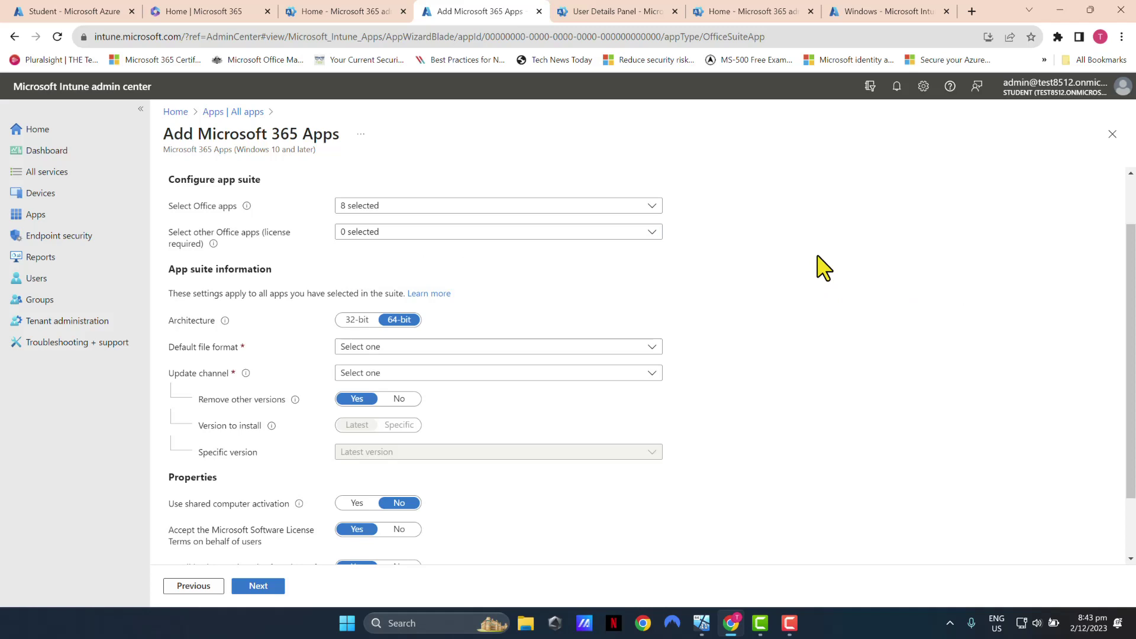
scroll(824, 268, "down", 1)
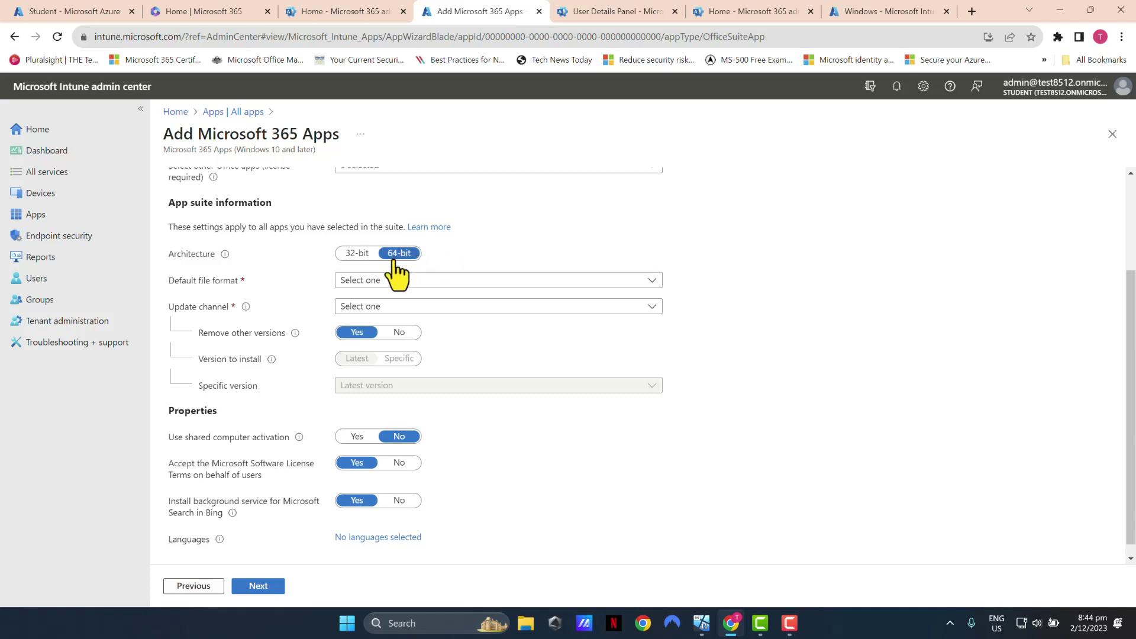
Set the default file format to Office Open XML Format and bring up the update channel options
left_click(389, 284)
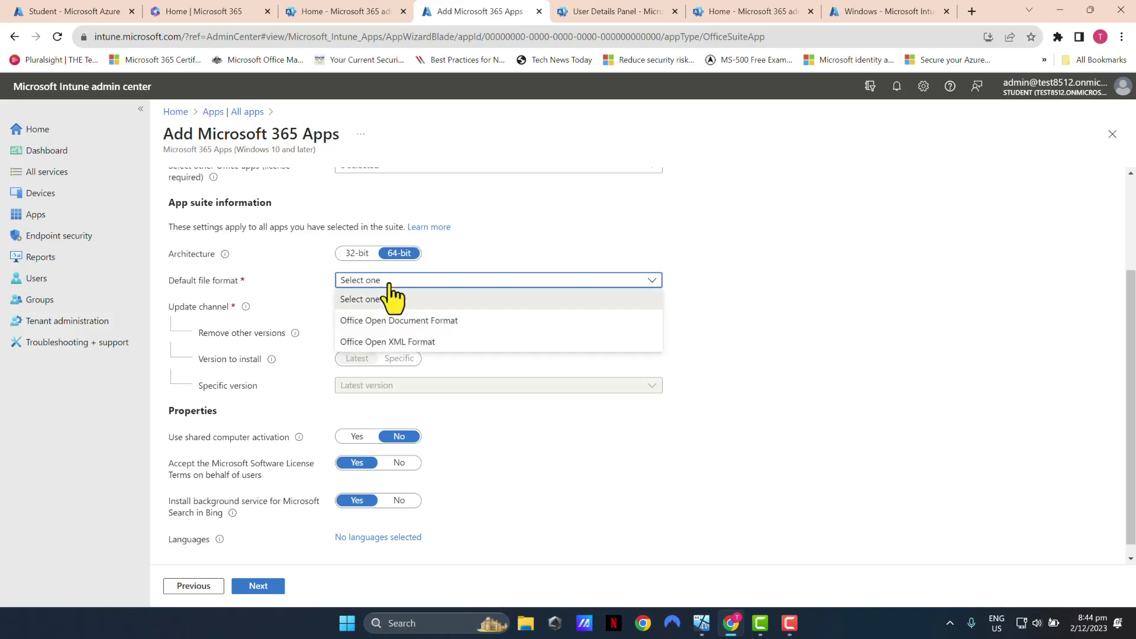
left_click(419, 346)
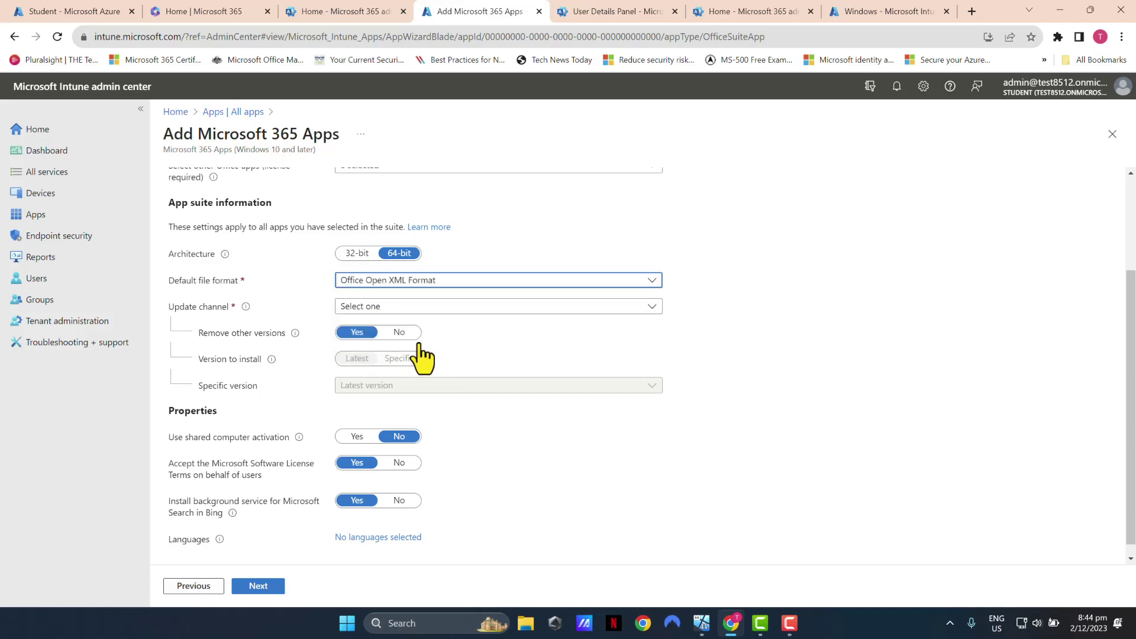
left_click(383, 306)
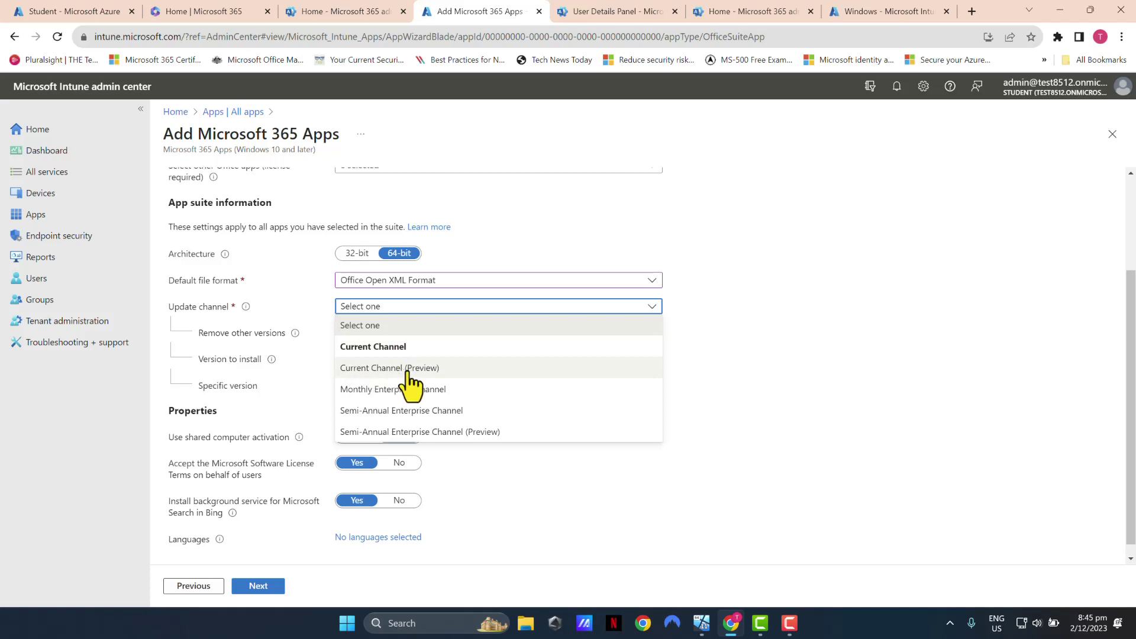
left_click(376, 368)
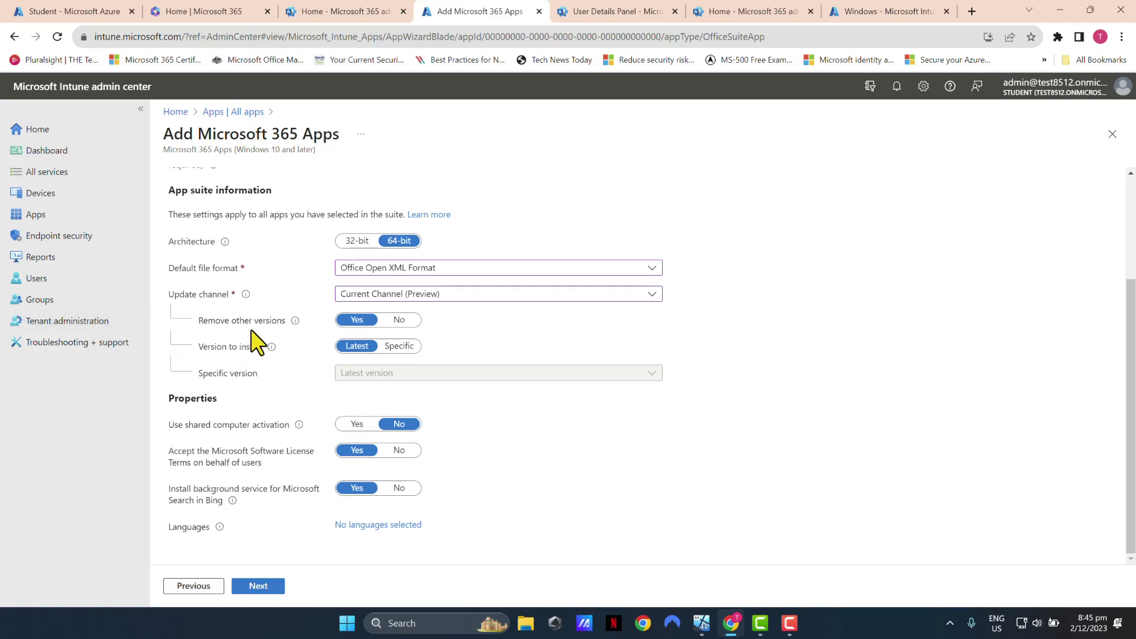
Set the Microsoft Search in Bing background service to No
mouse_move(274, 348)
mouse_move(300, 426)
left_click(400, 490)
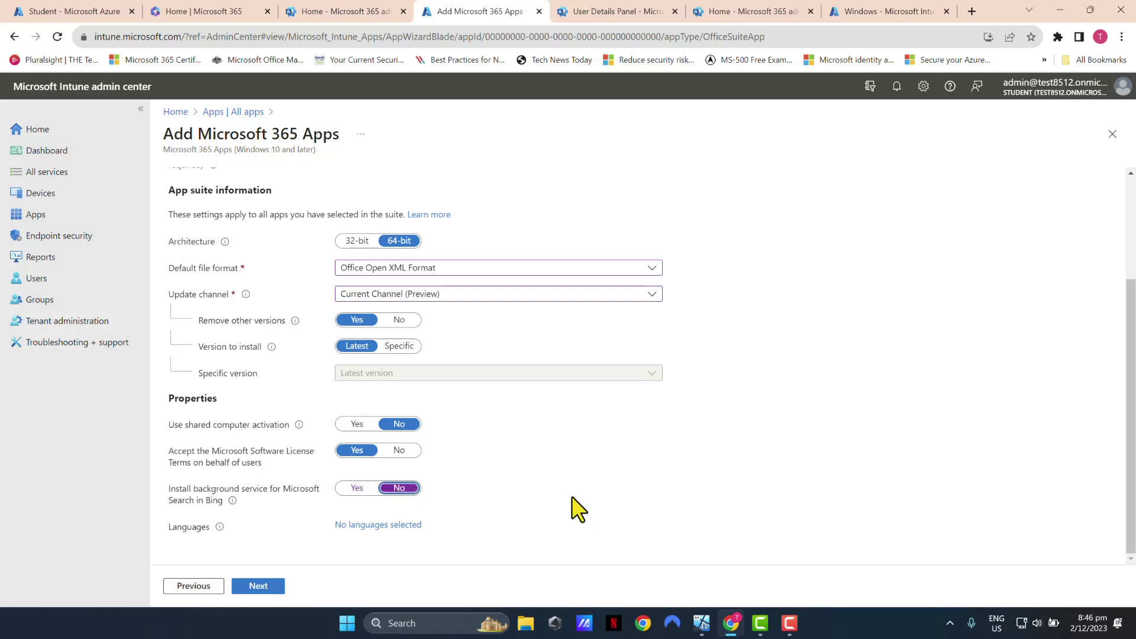
Select English as the suite's single Office language
left_click(373, 526)
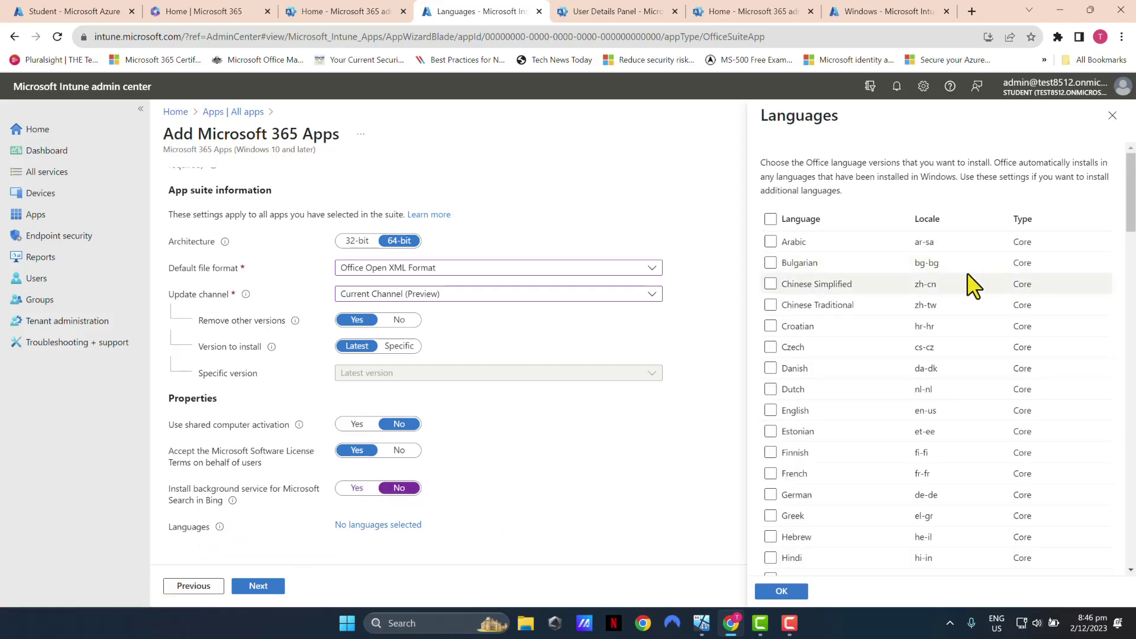
left_click(770, 411)
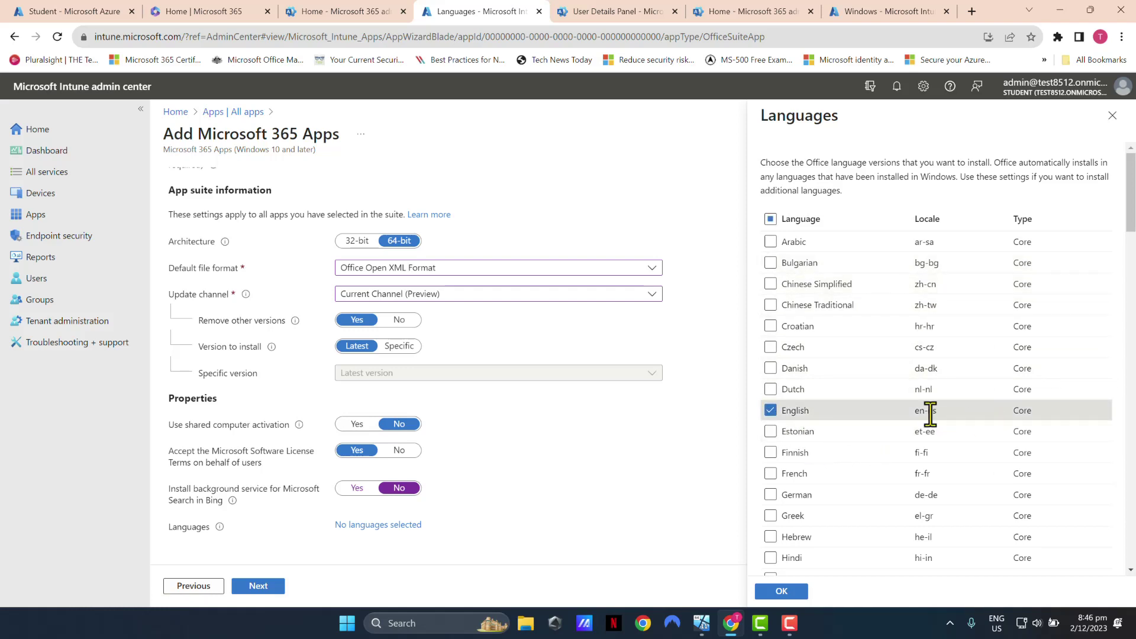
left_click(777, 591)
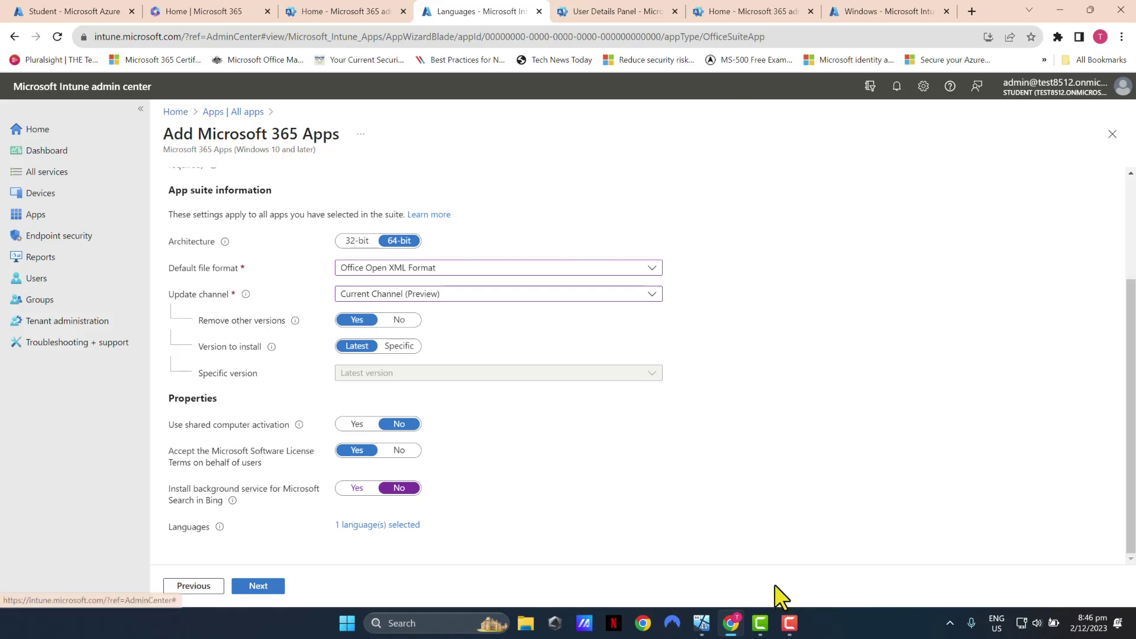
Advance to Assignments and add All devices as a Required assignment with no filter
left_click(260, 586)
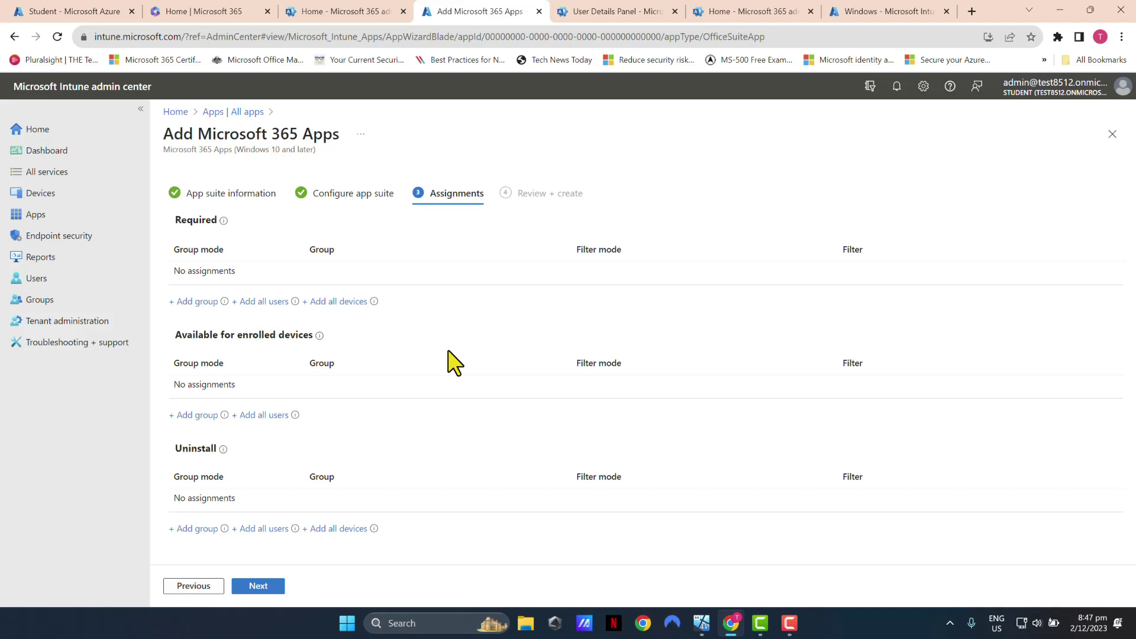
left_click(329, 303)
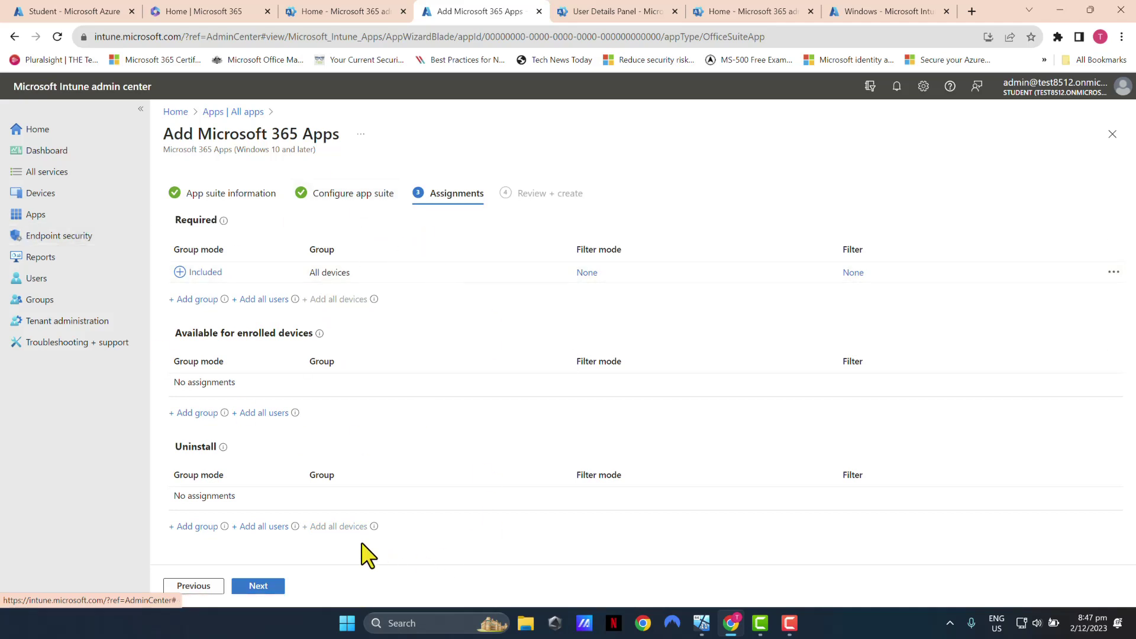
Review the Microsoft 365 Apps for Windows 10 and later summary and create the app
left_click(248, 587)
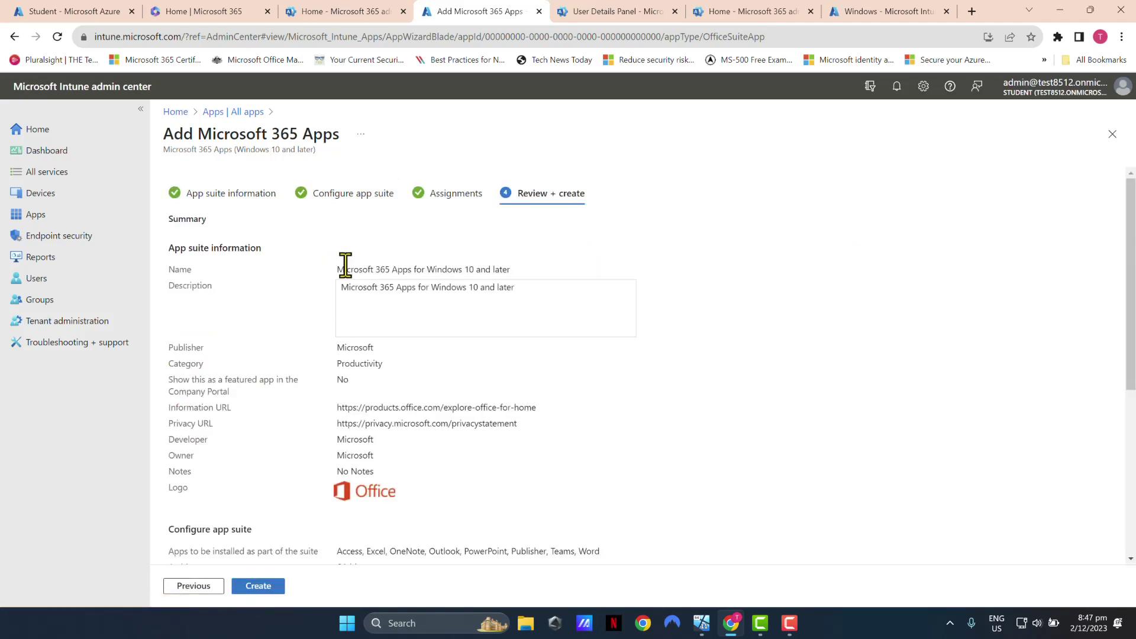
scroll(275, 317, "down", 5)
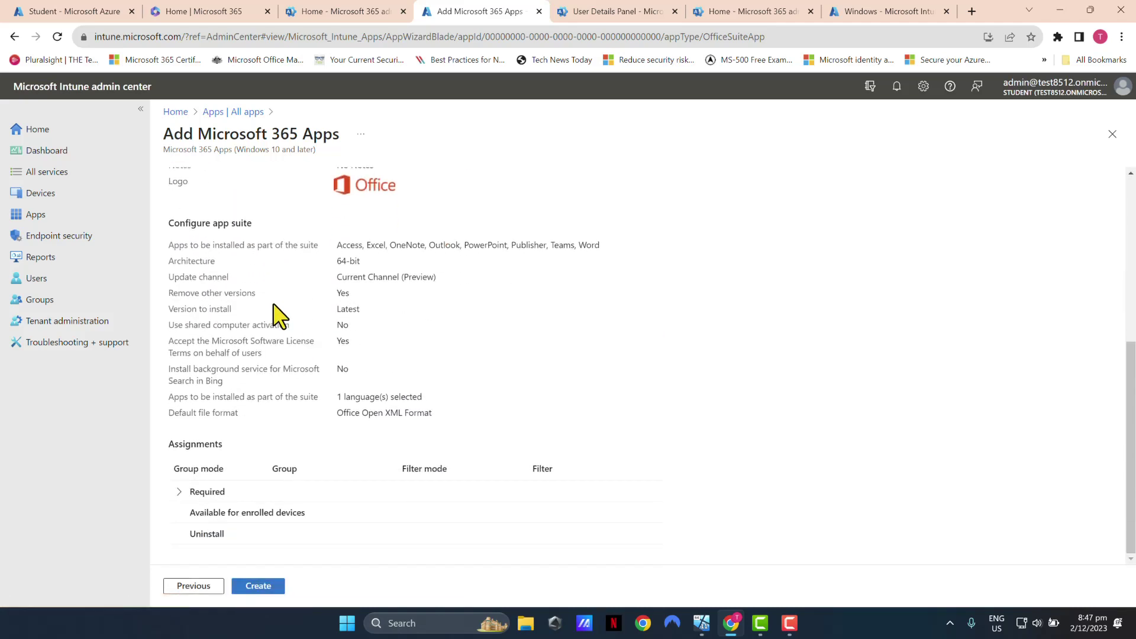
scroll(280, 314, "up", 5)
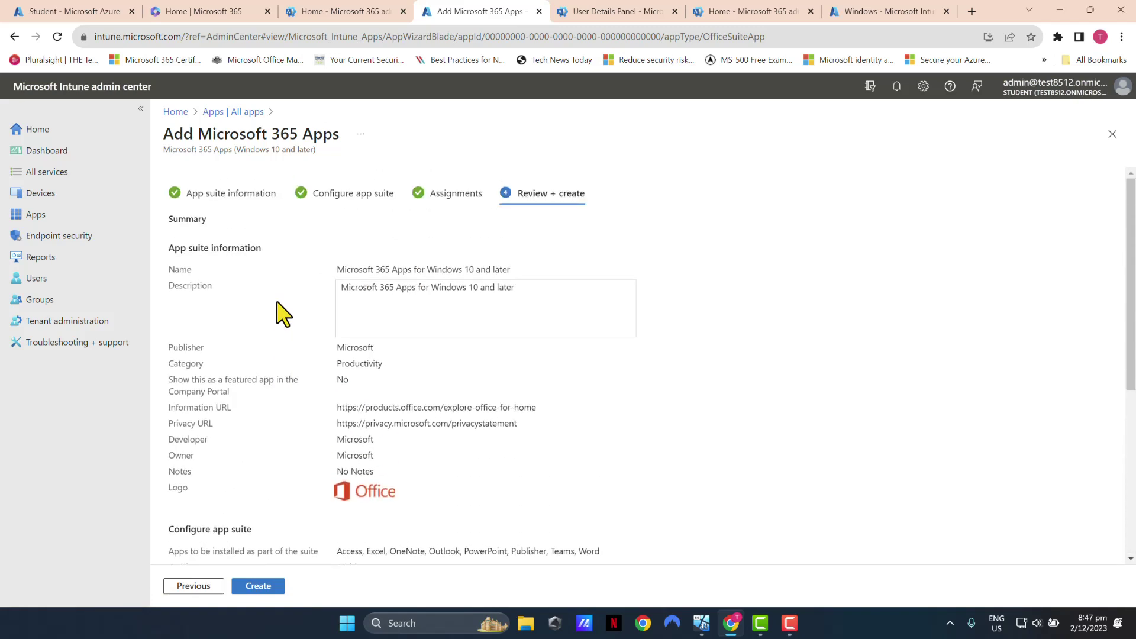
scroll(279, 312, "down", 5)
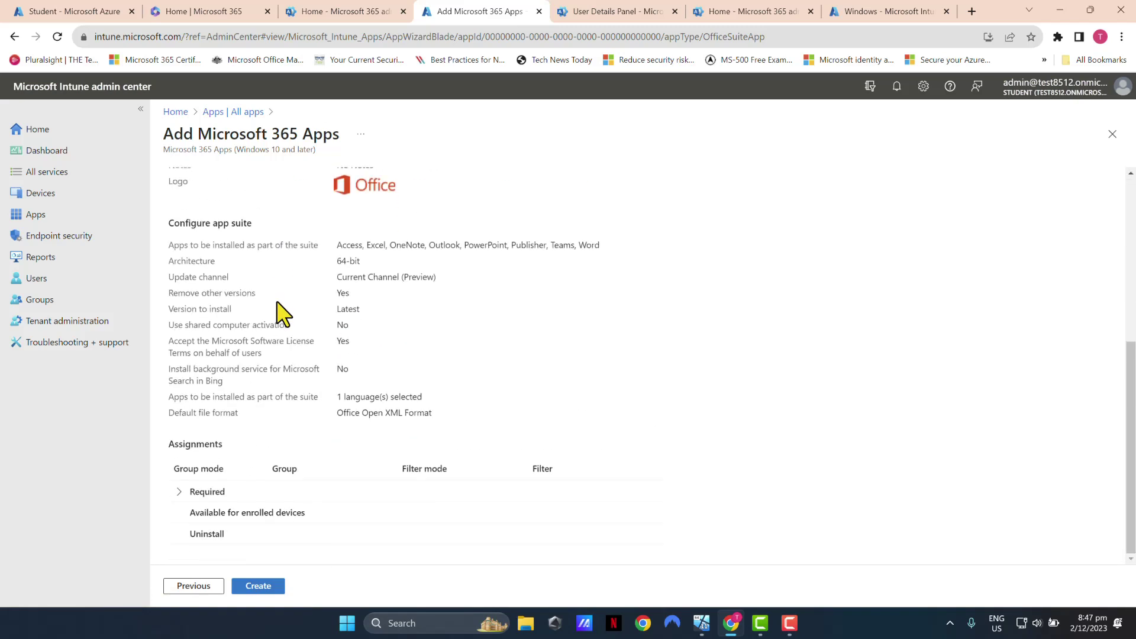
left_click(263, 589)
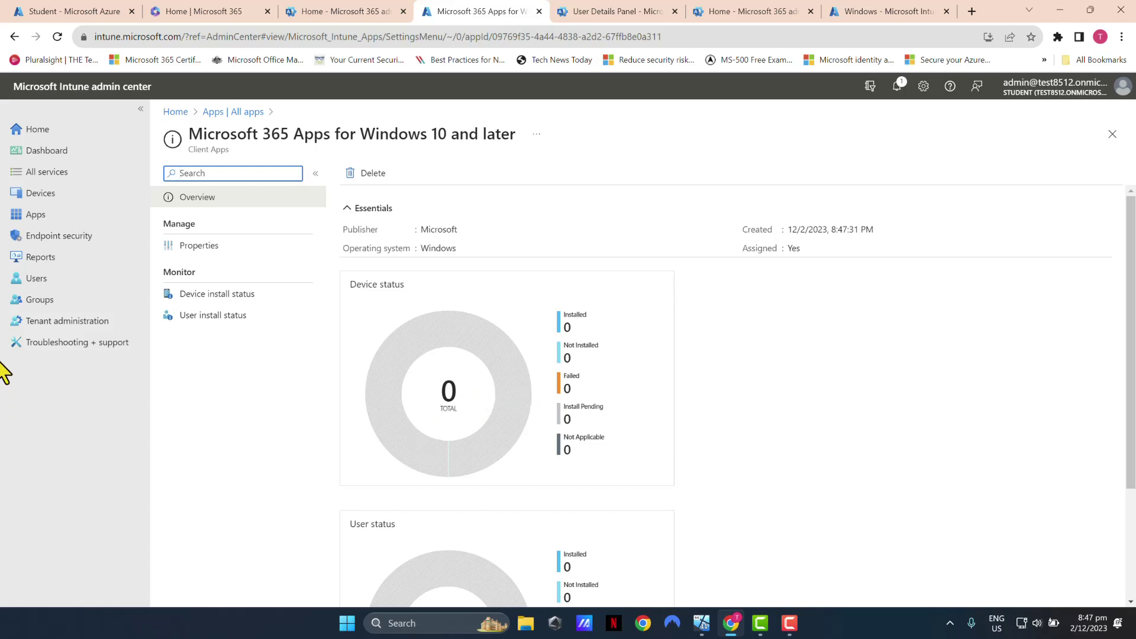
Open WINPRO118512 from the Windows devices list and trigger a confirmed sync
left_click(24, 193)
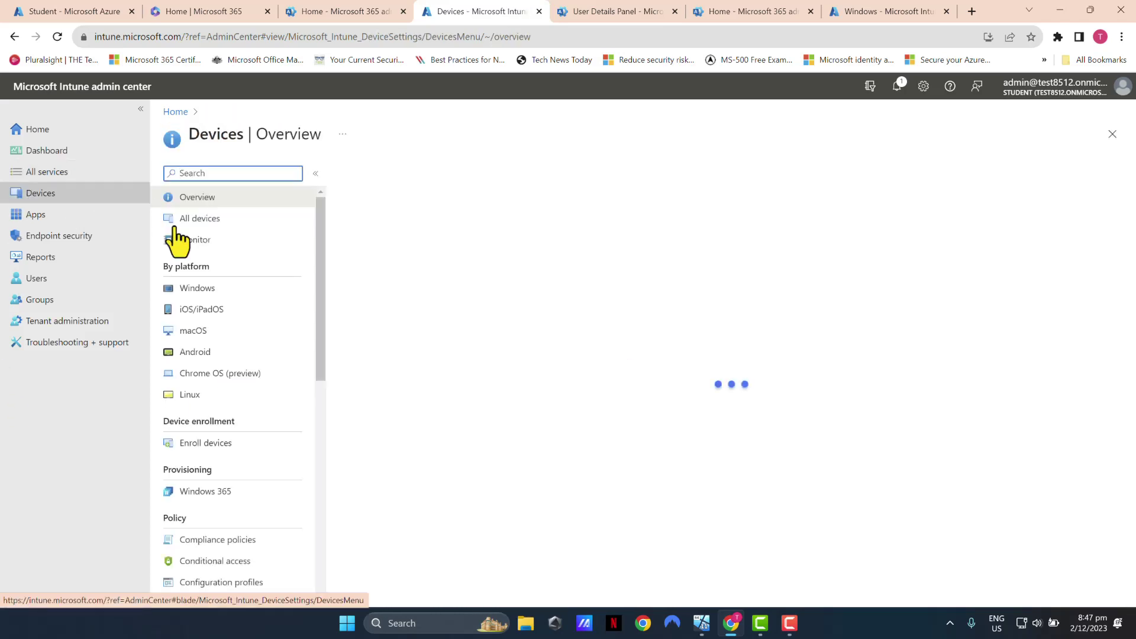
left_click(208, 288)
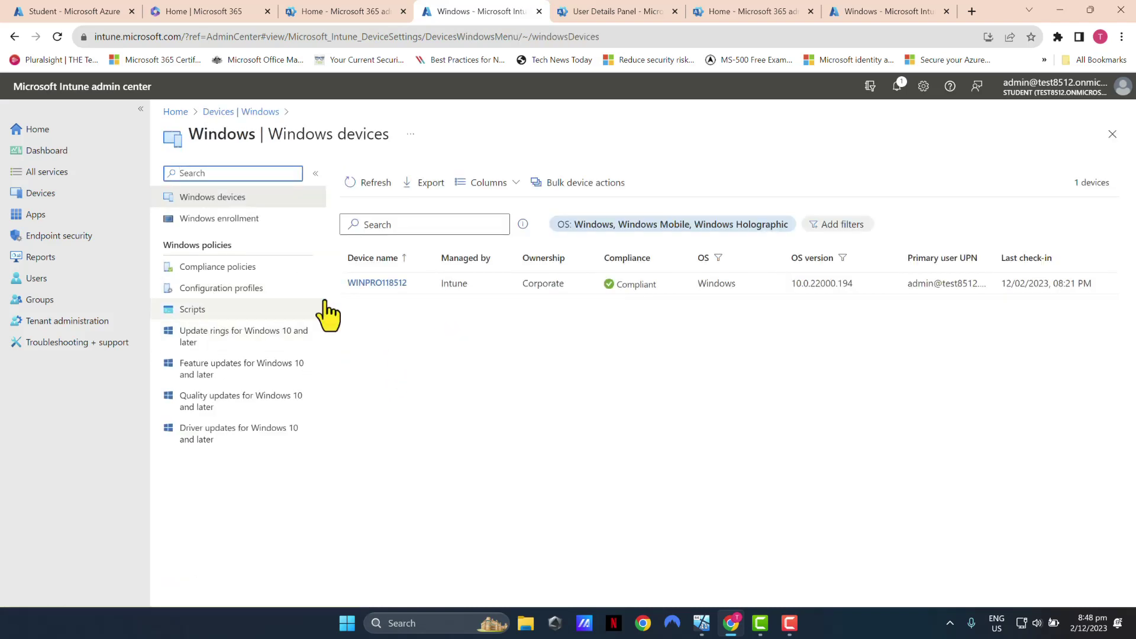
left_click(377, 285)
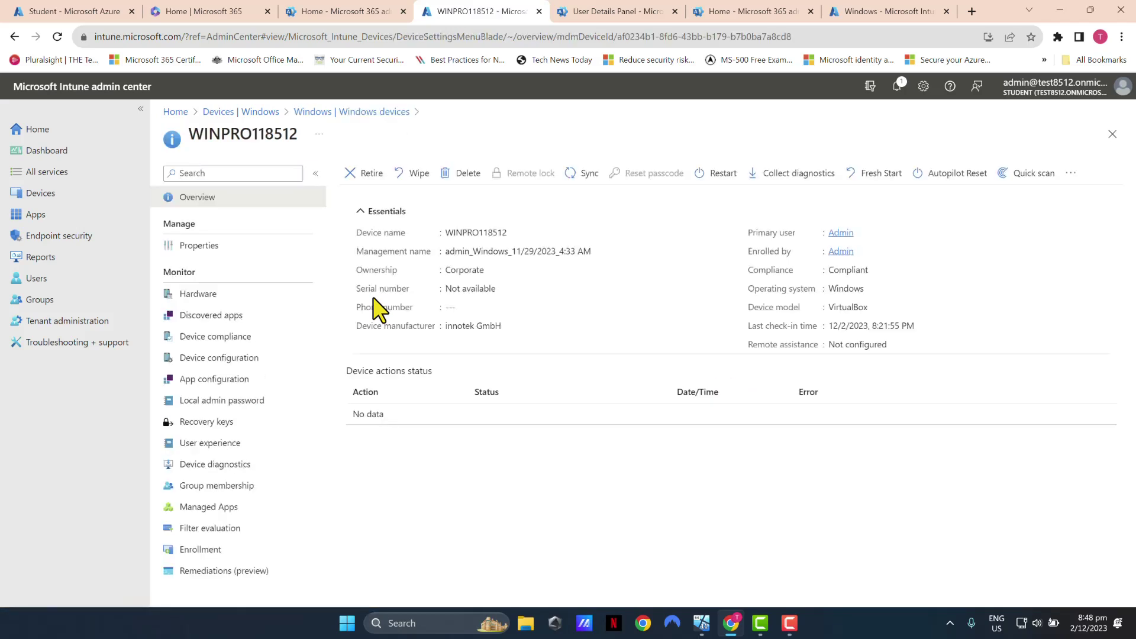
left_click(577, 175)
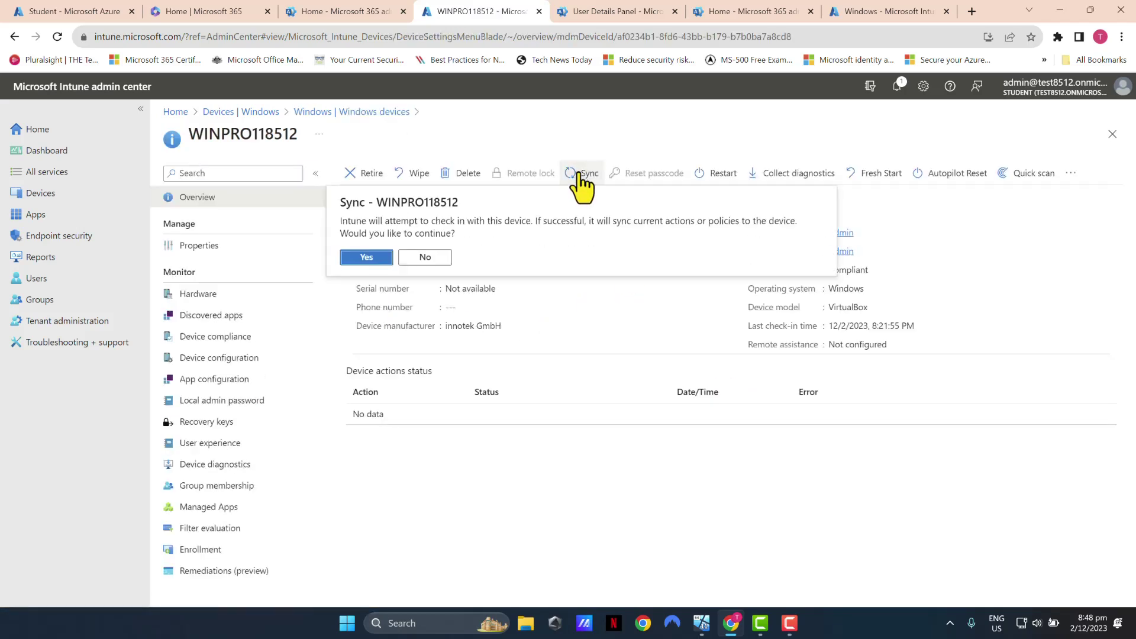
left_click(366, 258)
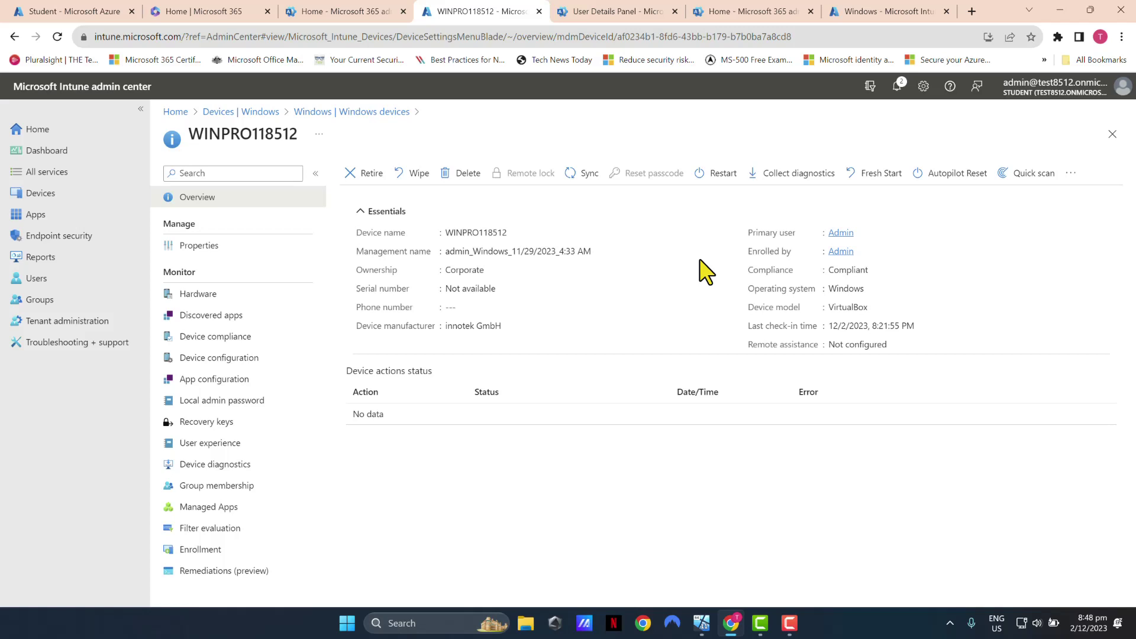
Switch to the VM, then return to the app overview still showing 0 installs
left_click(790, 630)
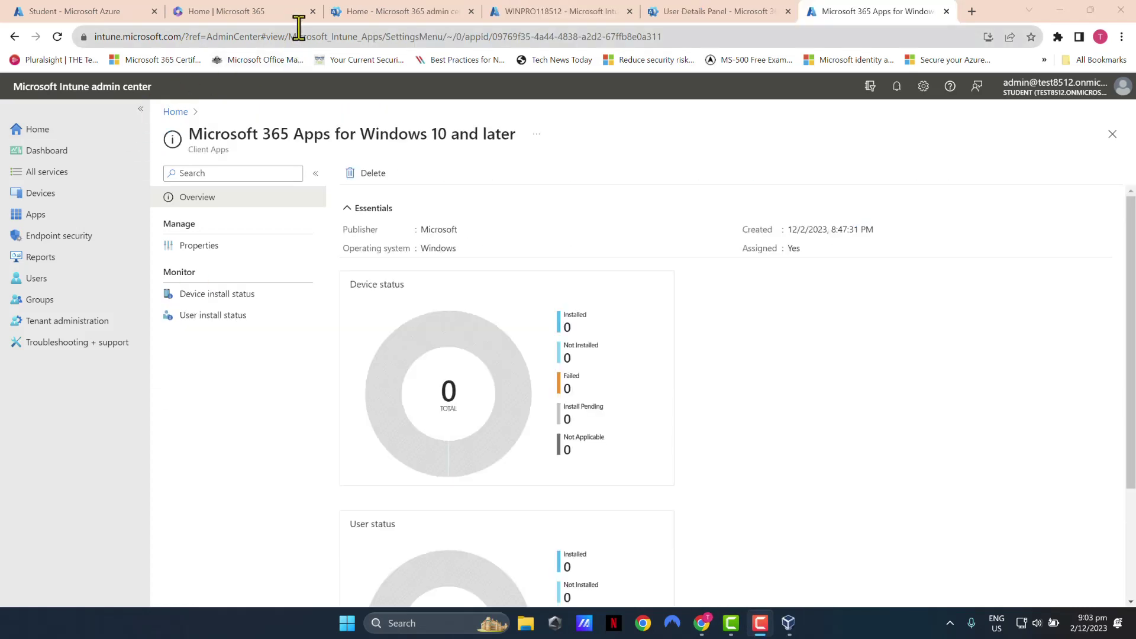
left_click(662, 171)
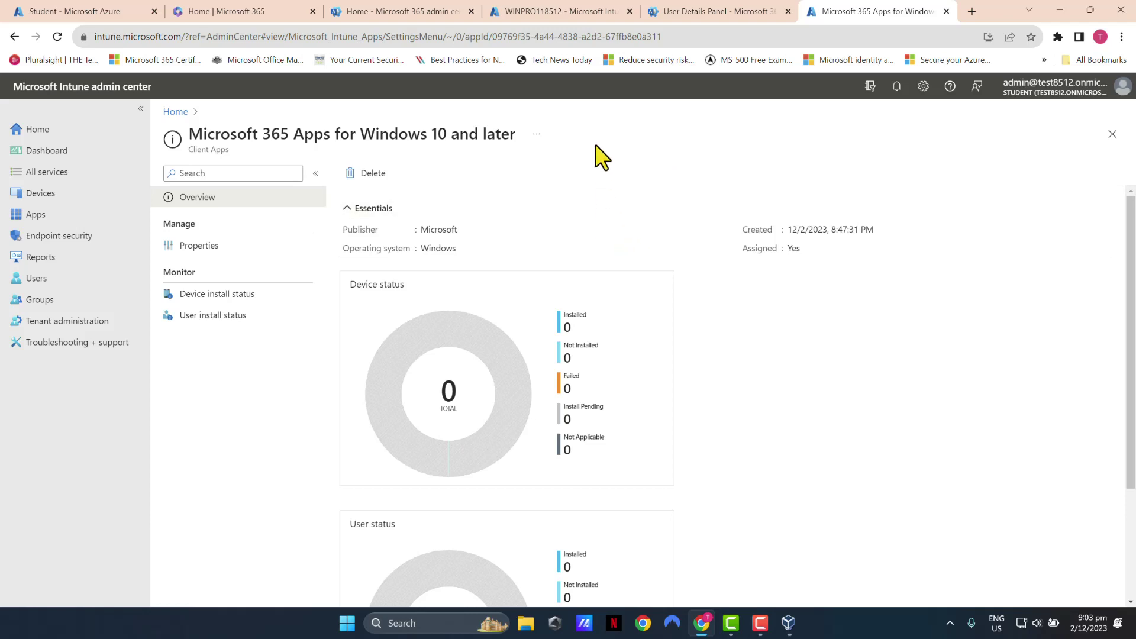
On the VM, launch Word from Start, create a blank document, and close the privacy notice
left_click(788, 623)
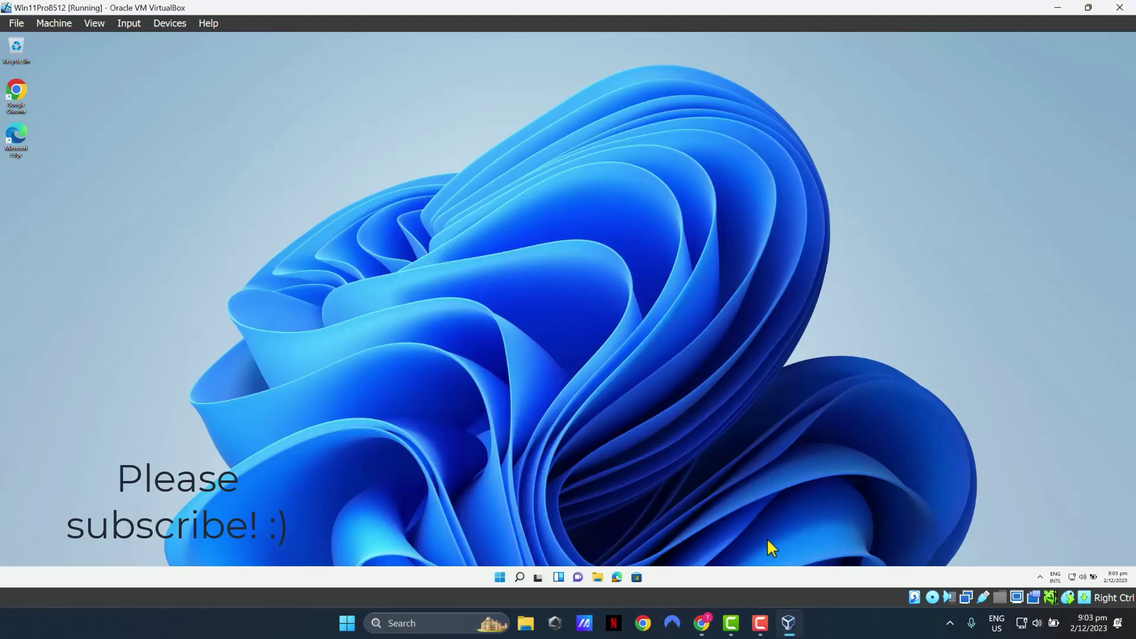
left_click(500, 577)
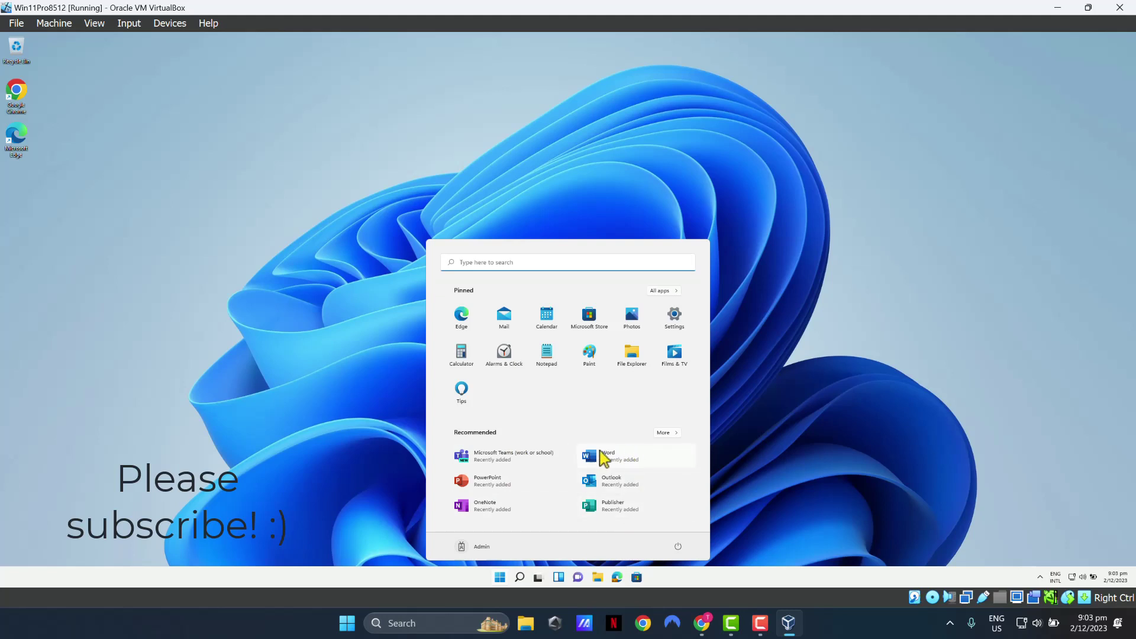
left_click(620, 463)
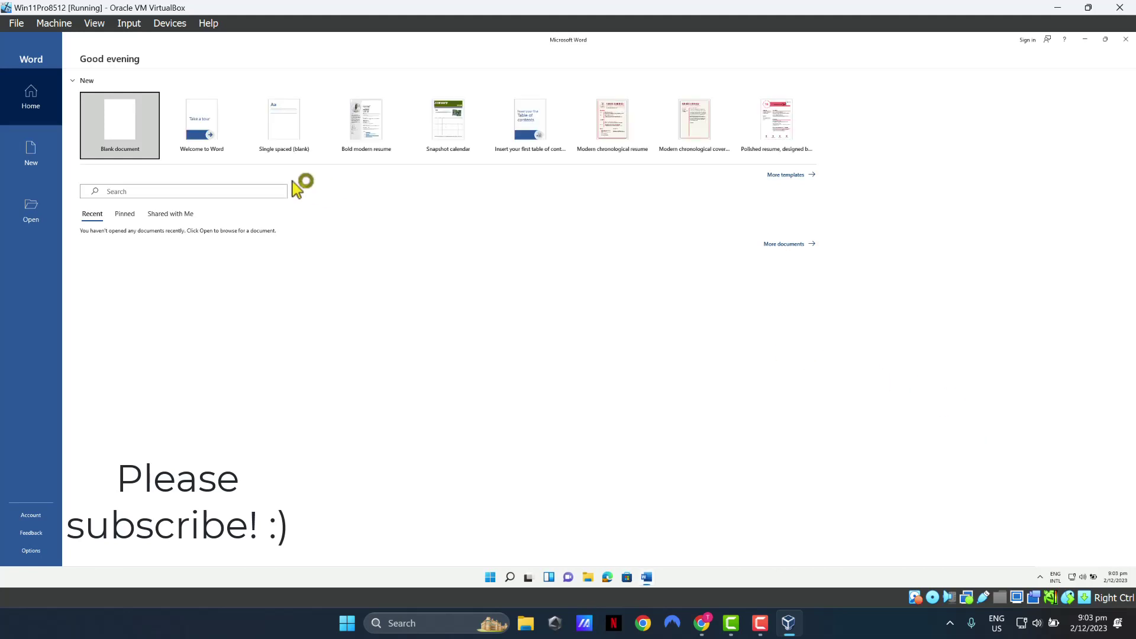
left_click(125, 129)
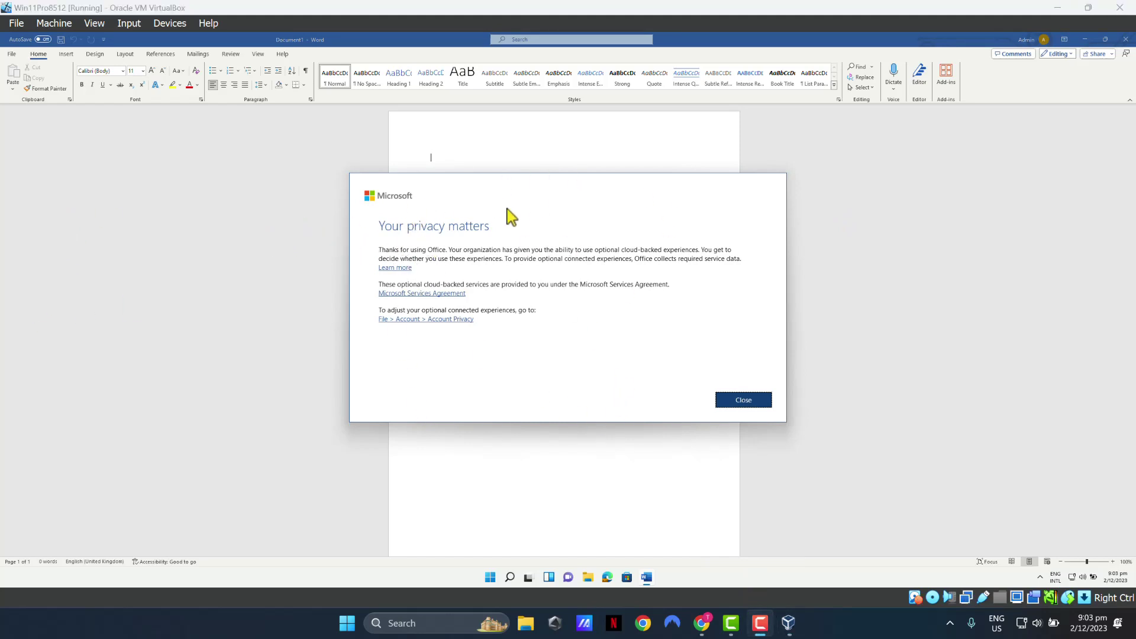
left_click(747, 401)
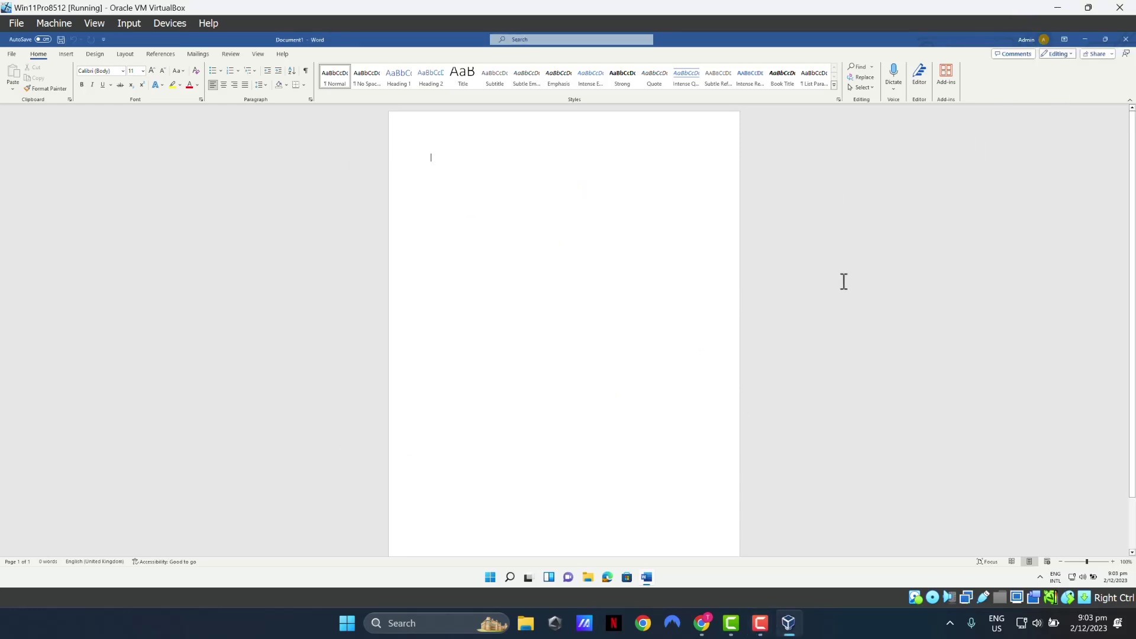
Back in Chrome, check the app overview charts and refresh the page to update install counts
left_click(702, 623)
scroll(610, 346, "down", 1)
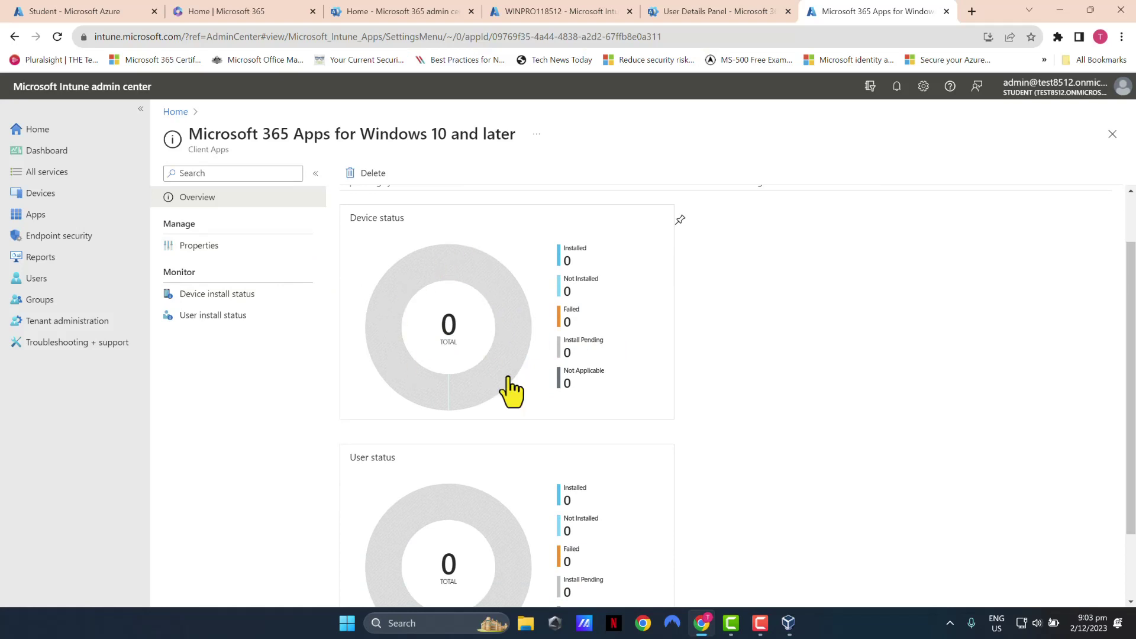
scroll(501, 414, "down", 1)
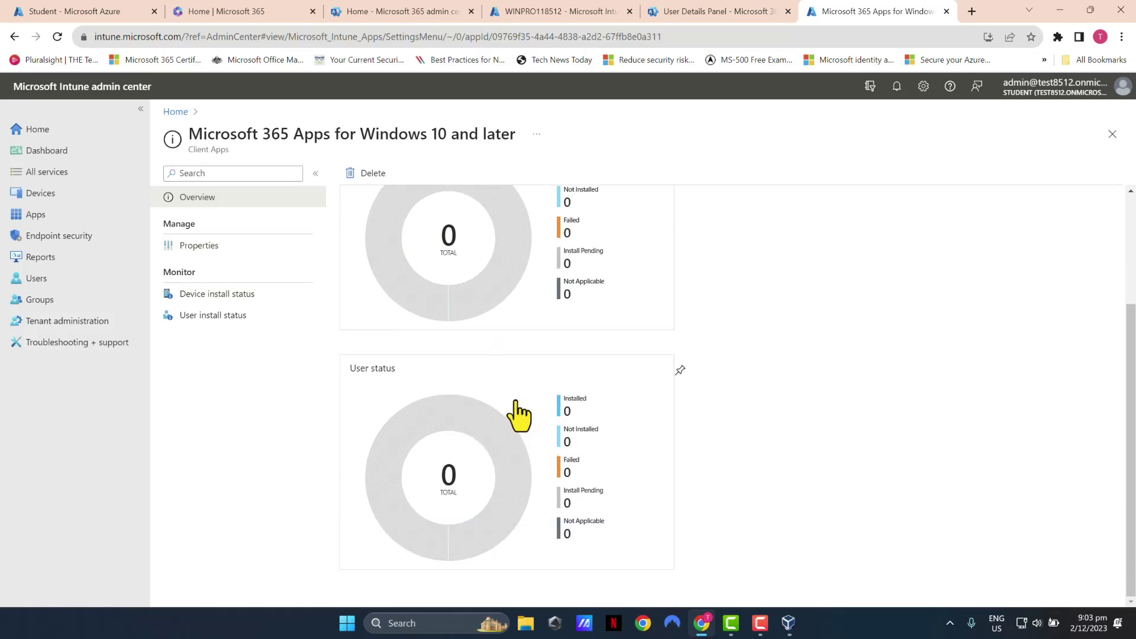
scroll(509, 412, "up", 2)
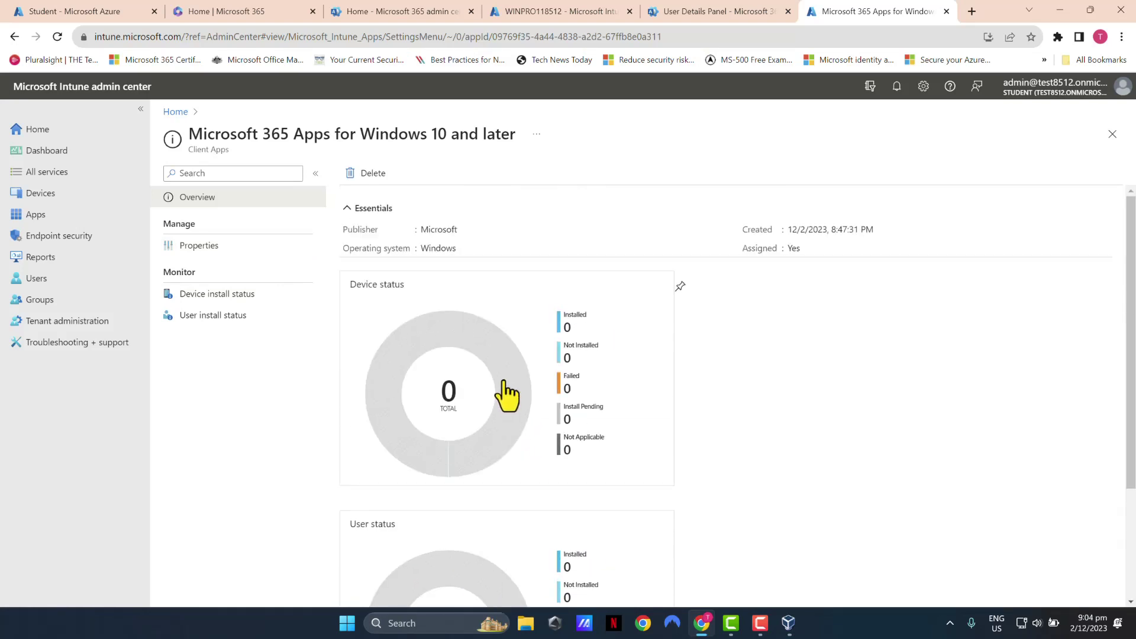
scroll(500, 378, "down", 2)
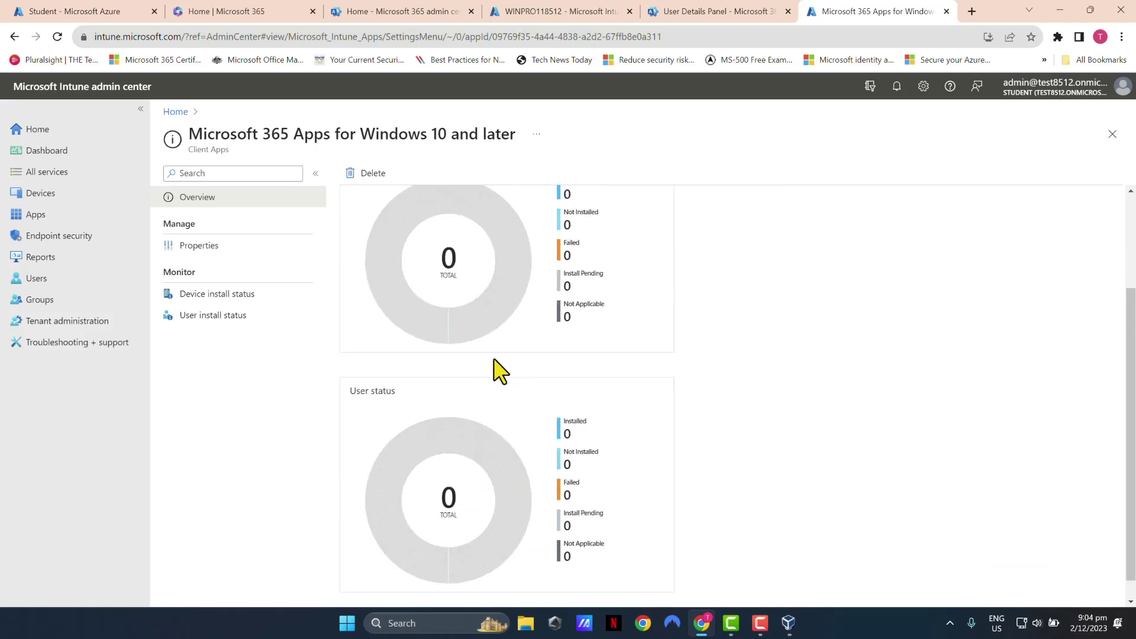
scroll(468, 313, "up", 2)
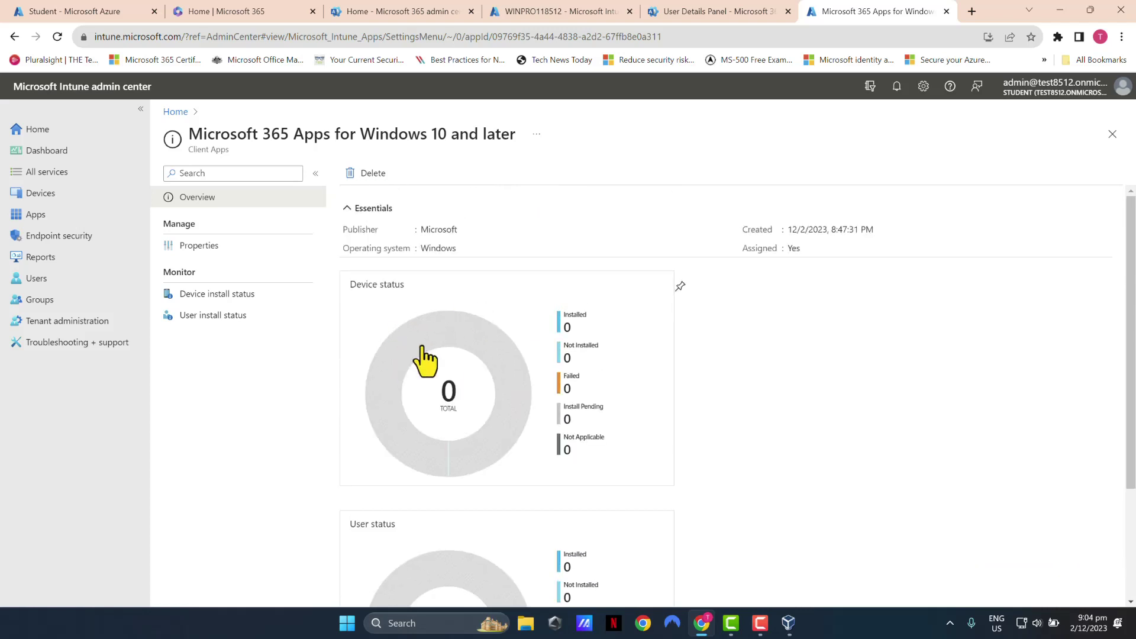
left_click(56, 37)
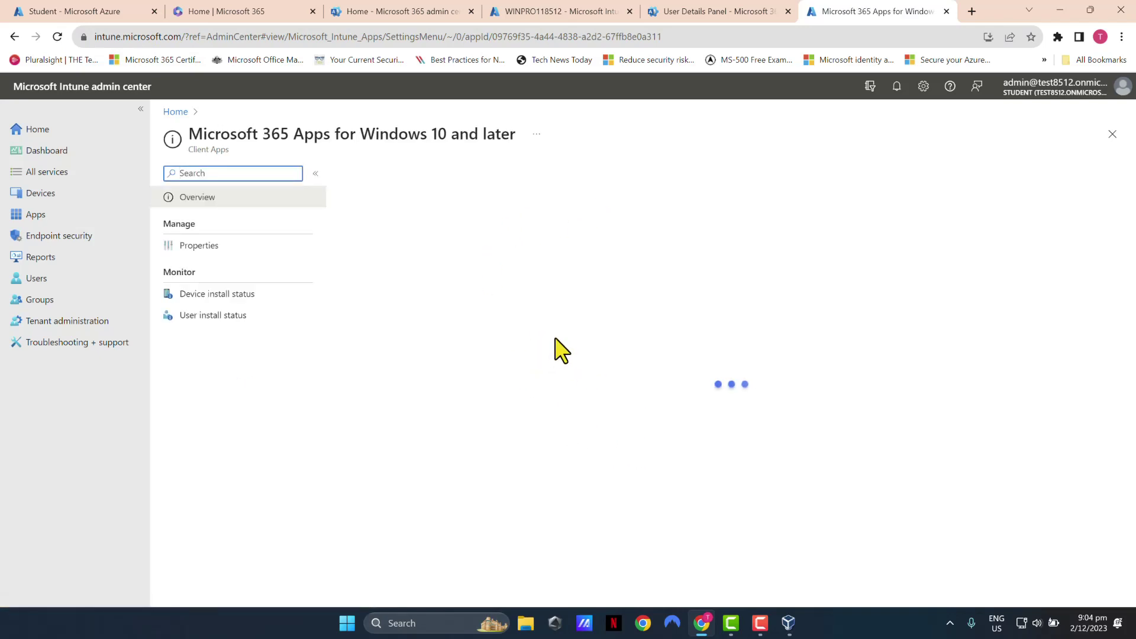
Check device and user install status, showing WINPRO118512 as Install Pending, then open Properties
left_click(192, 295)
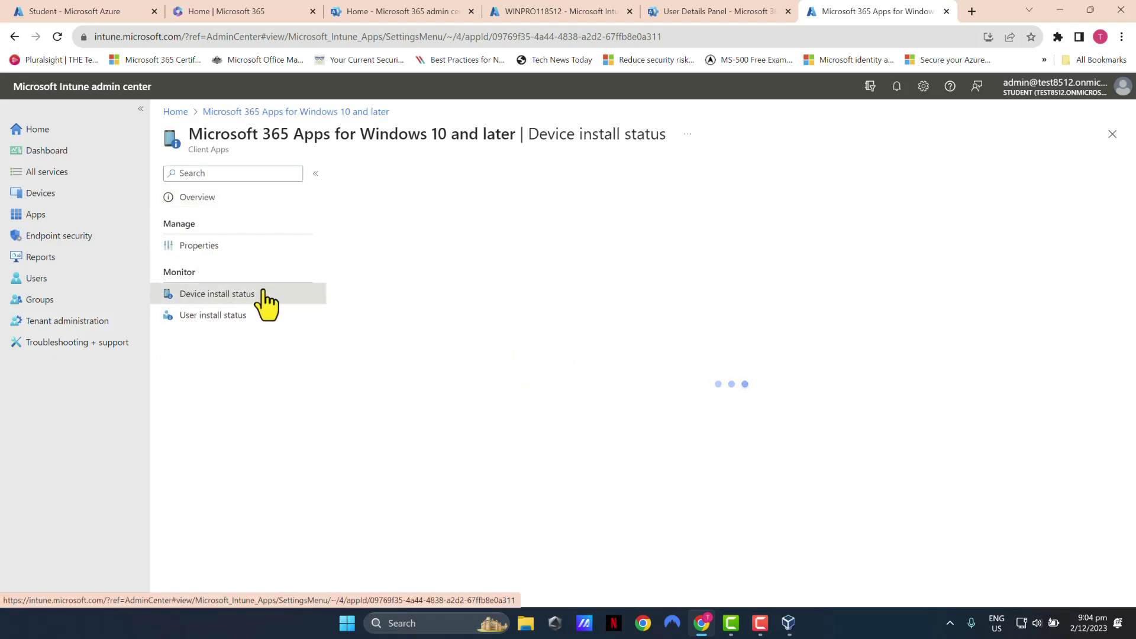
left_click(242, 318)
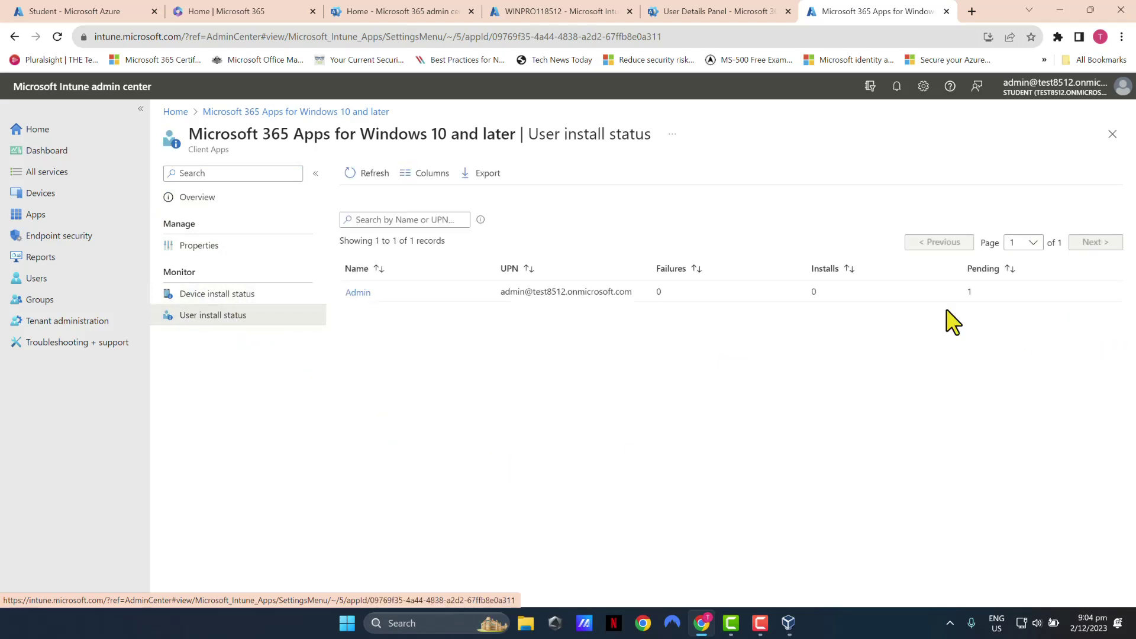
left_click(245, 295)
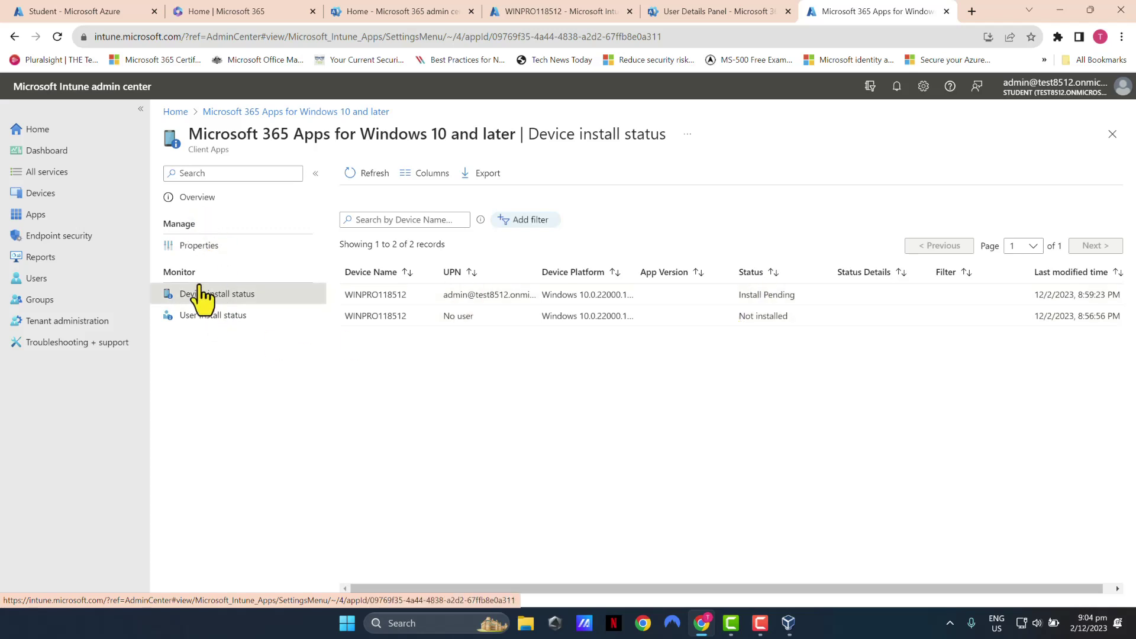
left_click(201, 248)
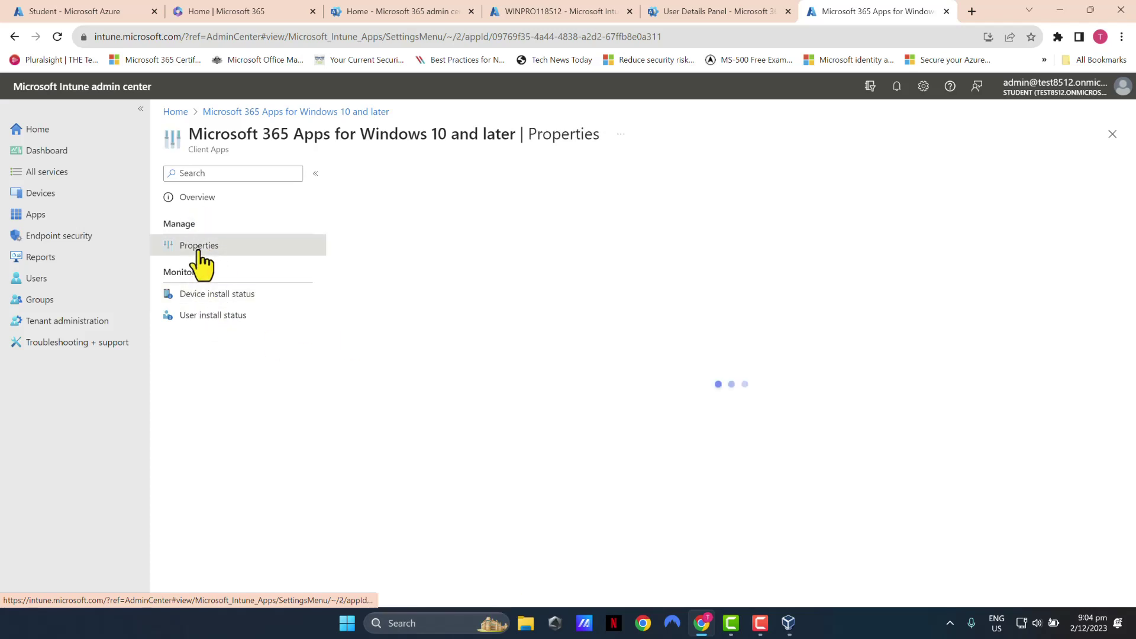
Return to the app overview and confirm 1 device and 1 user are Install Pending
left_click(184, 199)
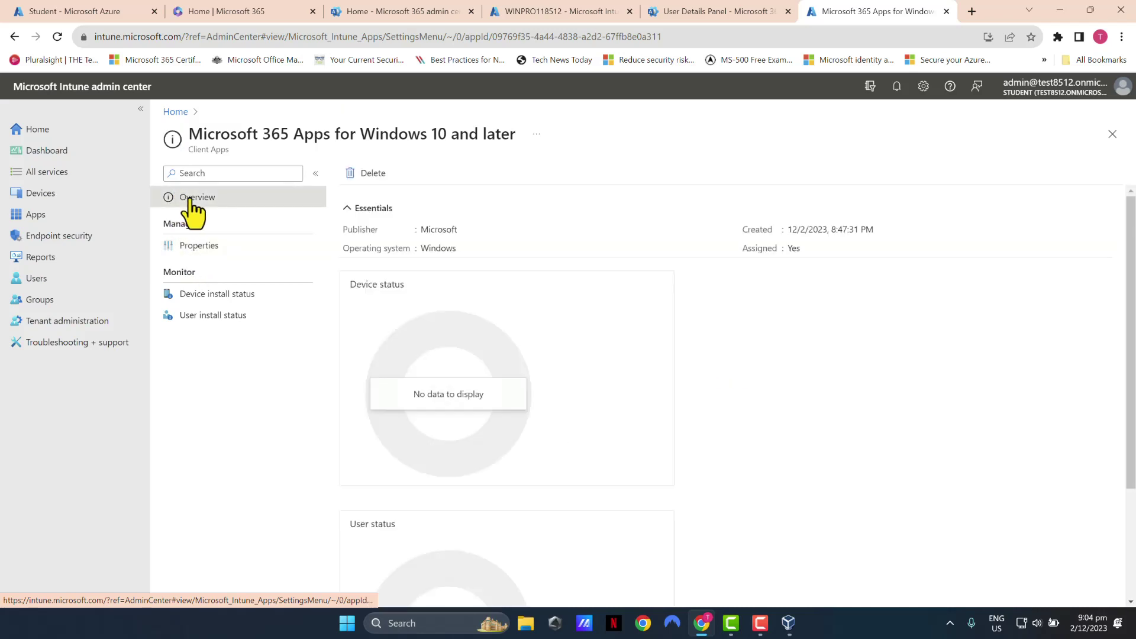
scroll(545, 330, "down", 2)
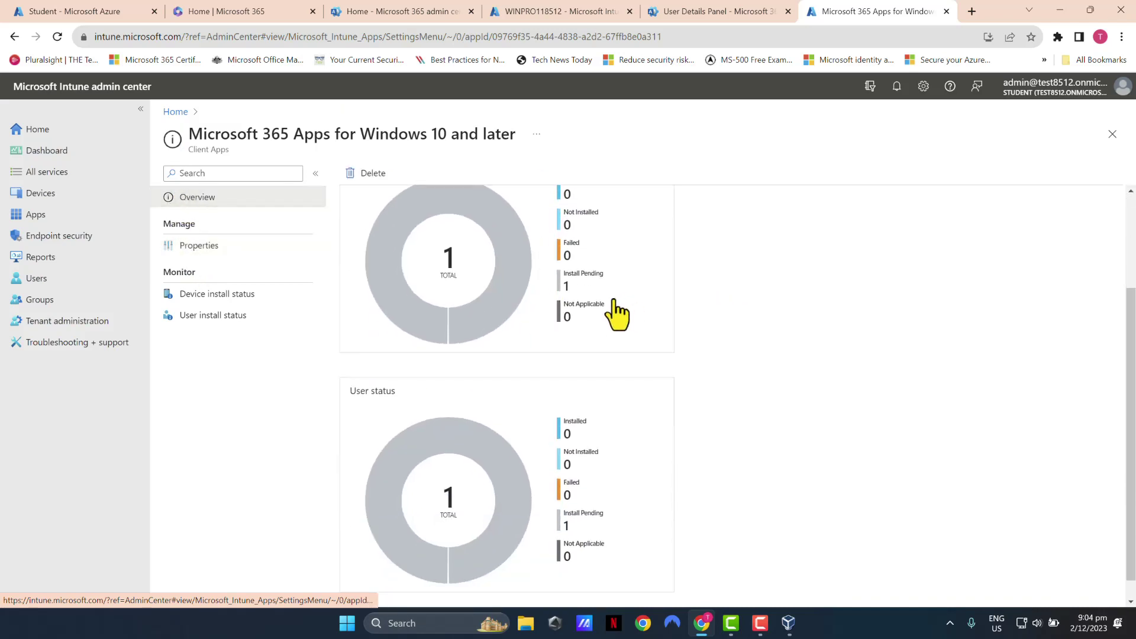
scroll(614, 315, "up", 2)
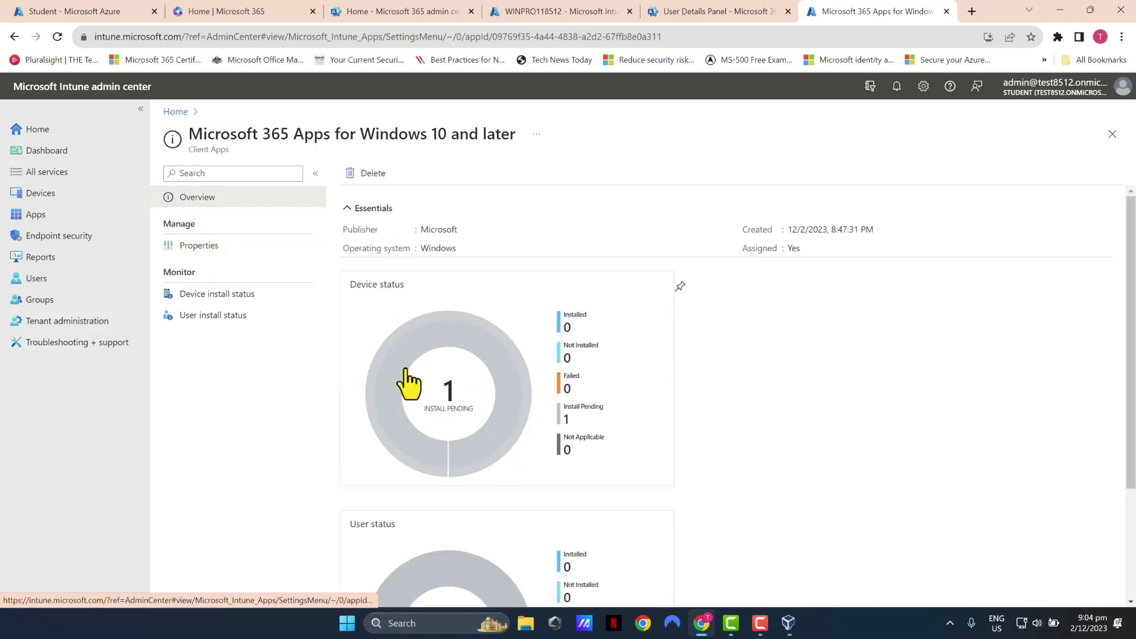
scroll(473, 414, "down", 1)
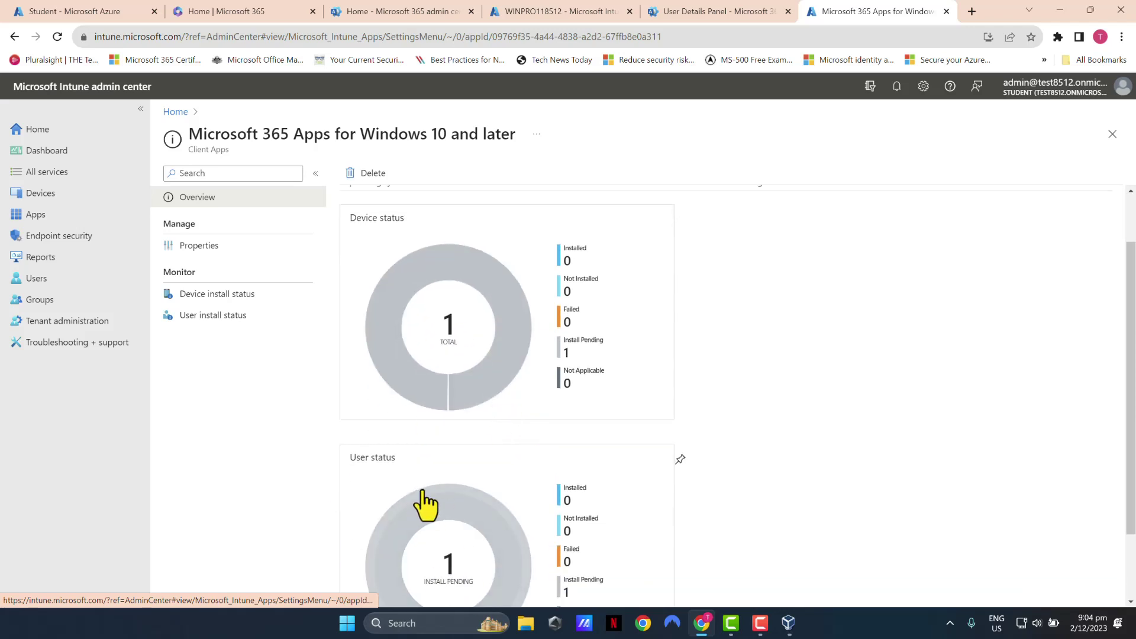
scroll(459, 474, "down", 1)
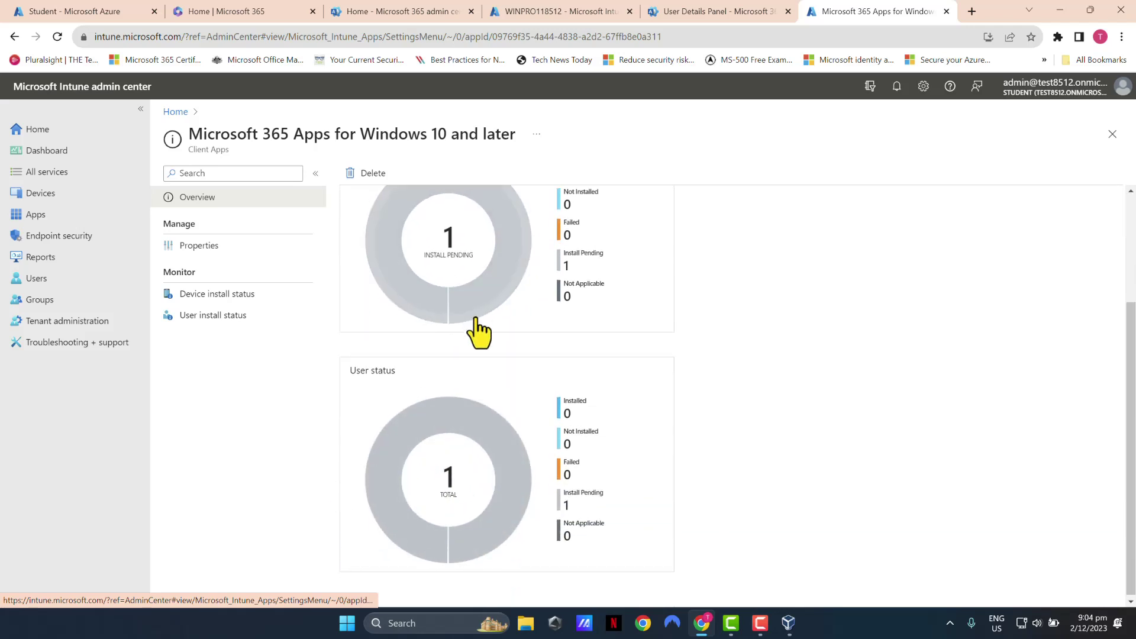
scroll(477, 330, "up", 2)
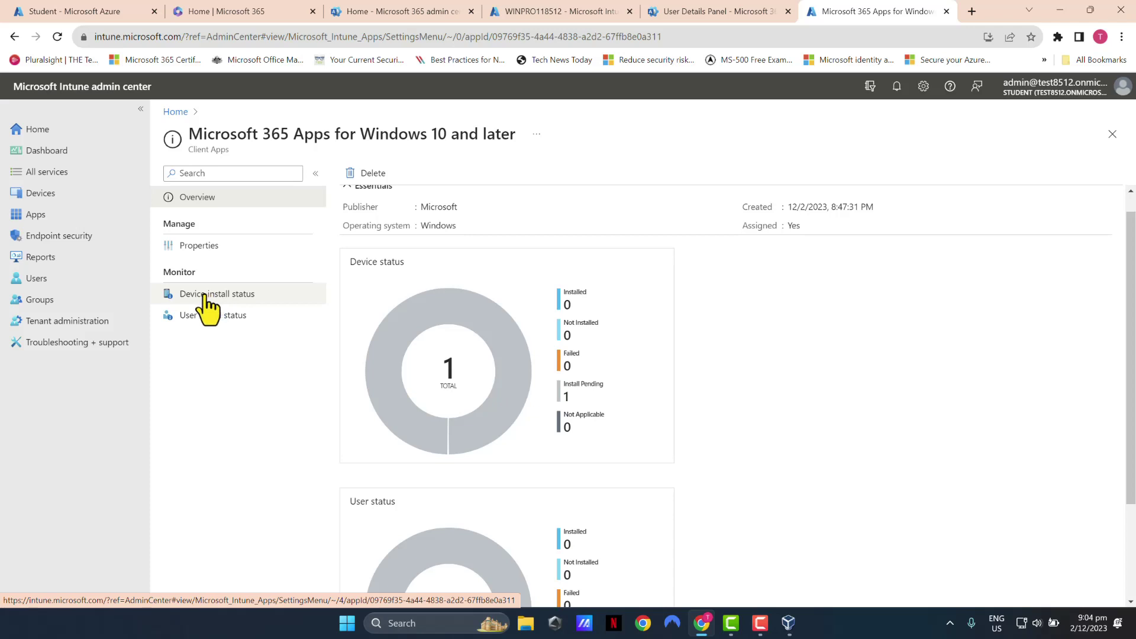
left_click(242, 296)
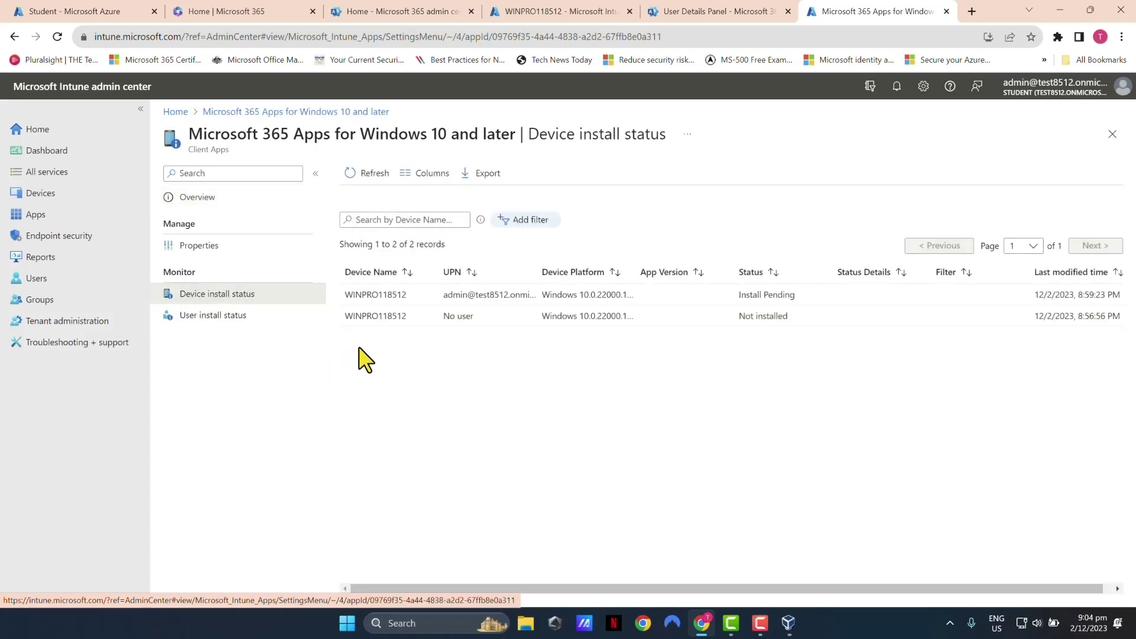
left_click(222, 317)
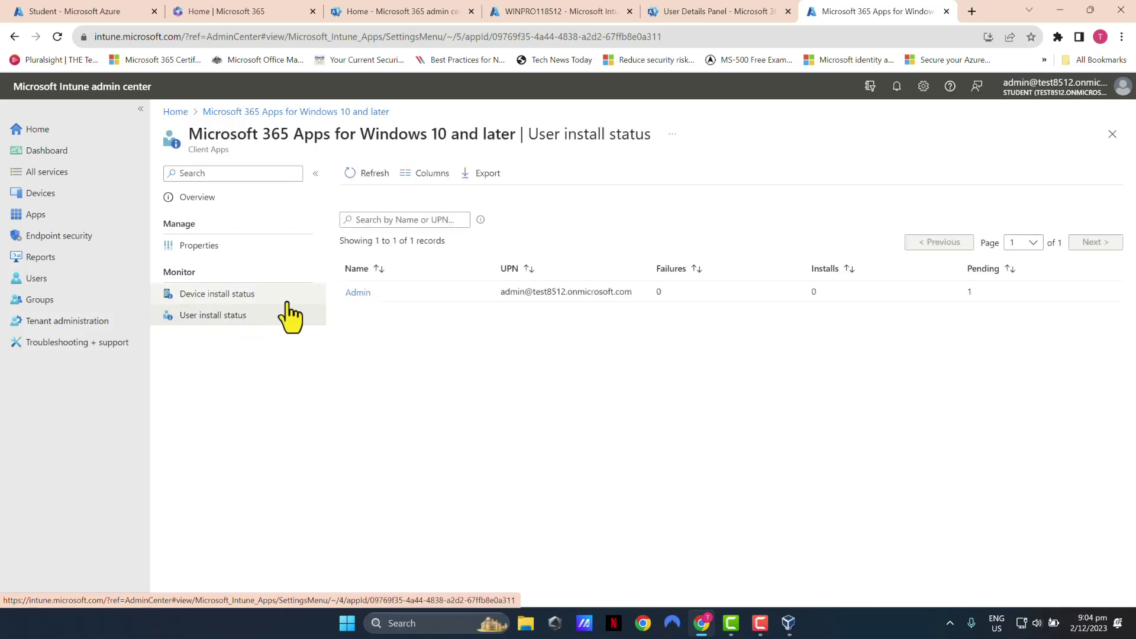
left_click(240, 296)
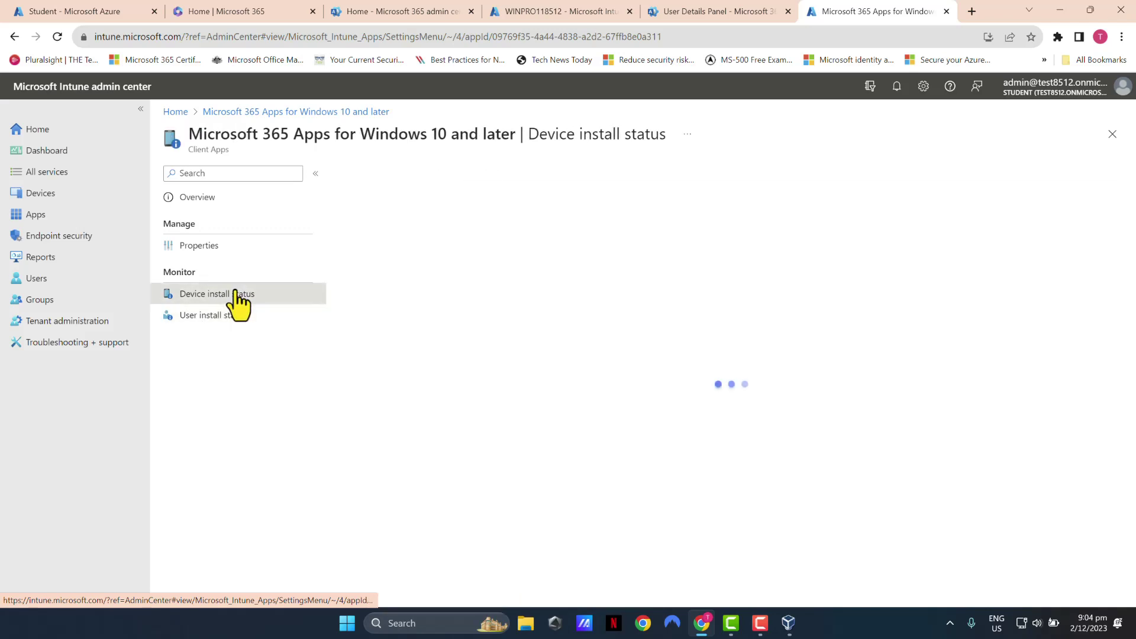